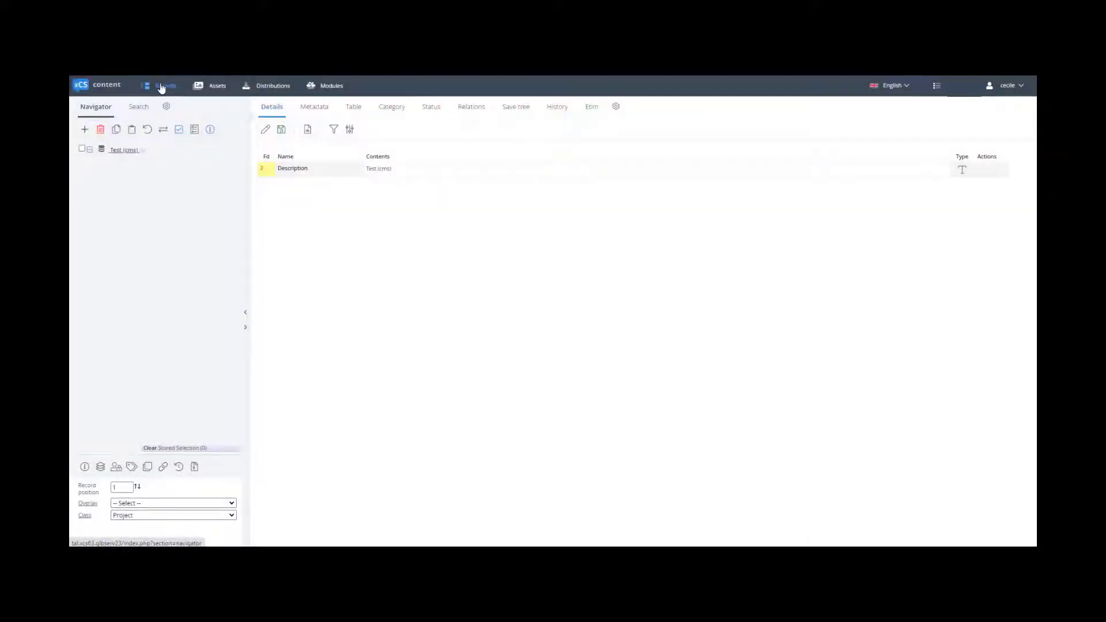
View the project record's Description field definition and the details of the Article EC000000 class.
click(161, 86)
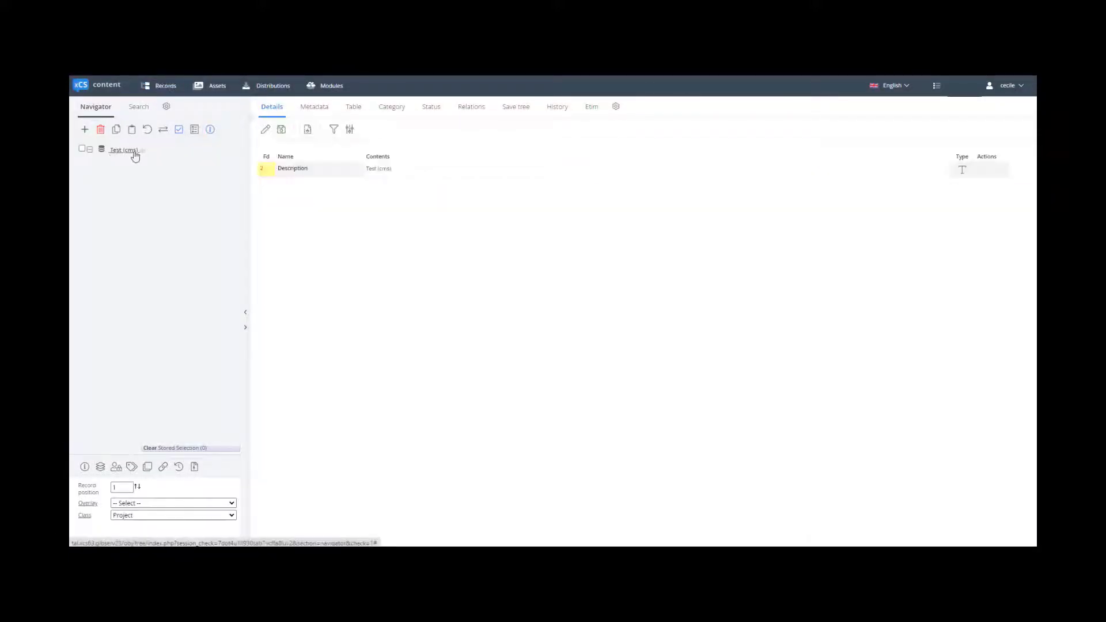
click(289, 170)
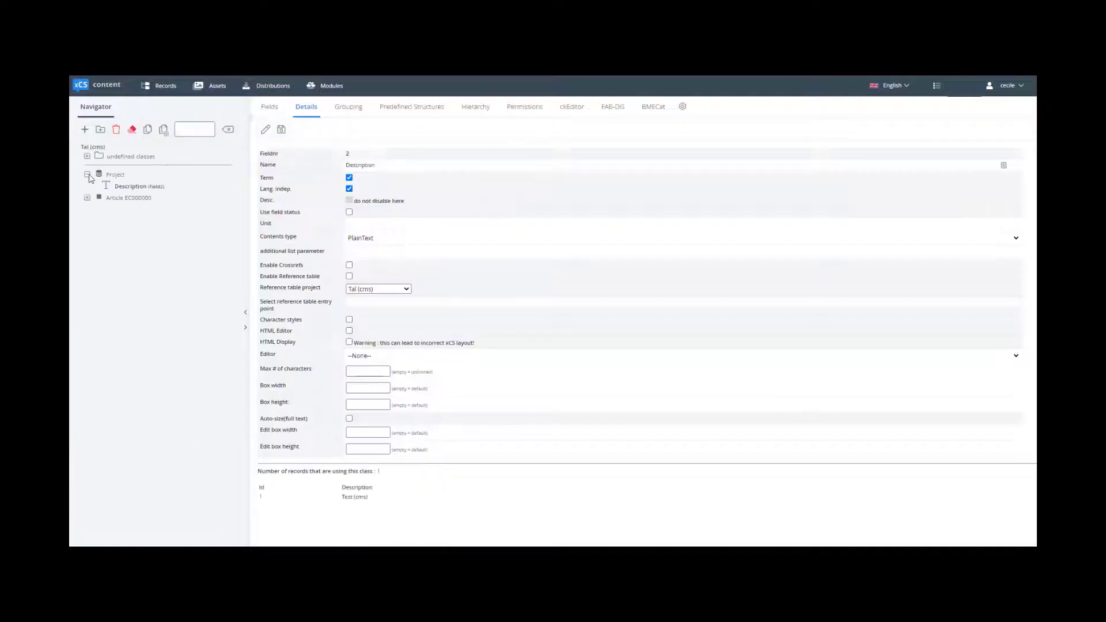
click(88, 175)
click(128, 186)
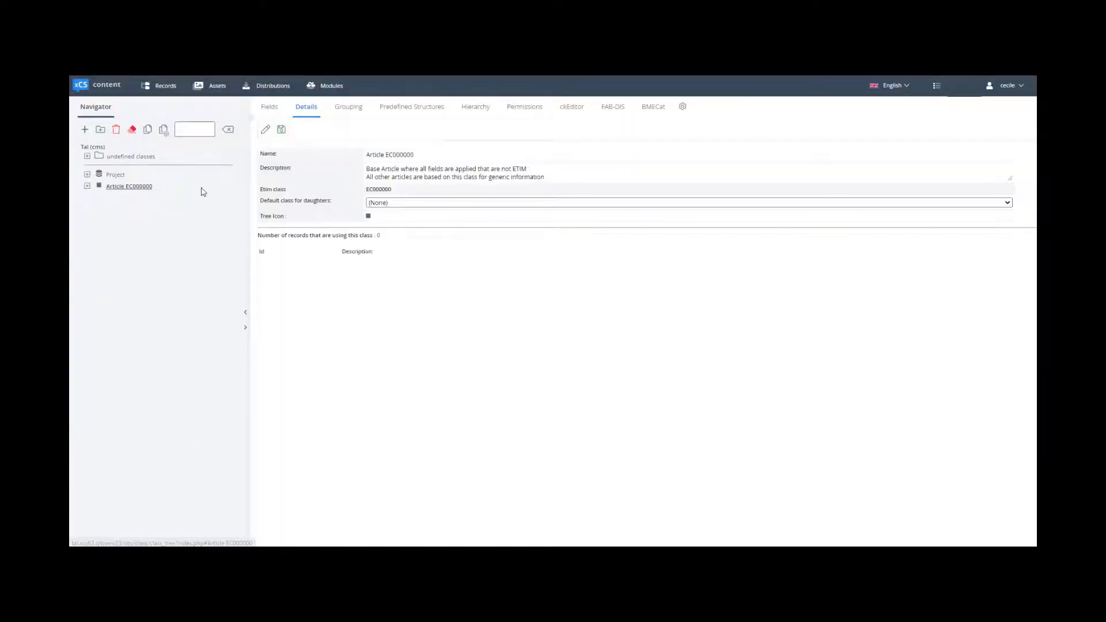
Open the ETIM Import module and name the new mapping "Mapping".
click(326, 86)
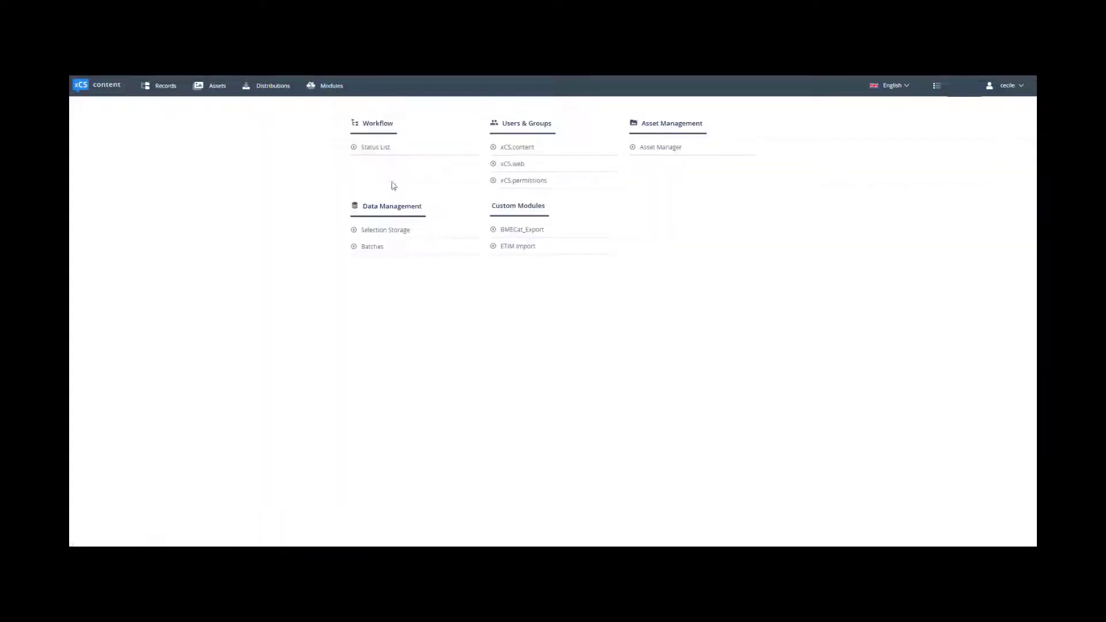
click(521, 249)
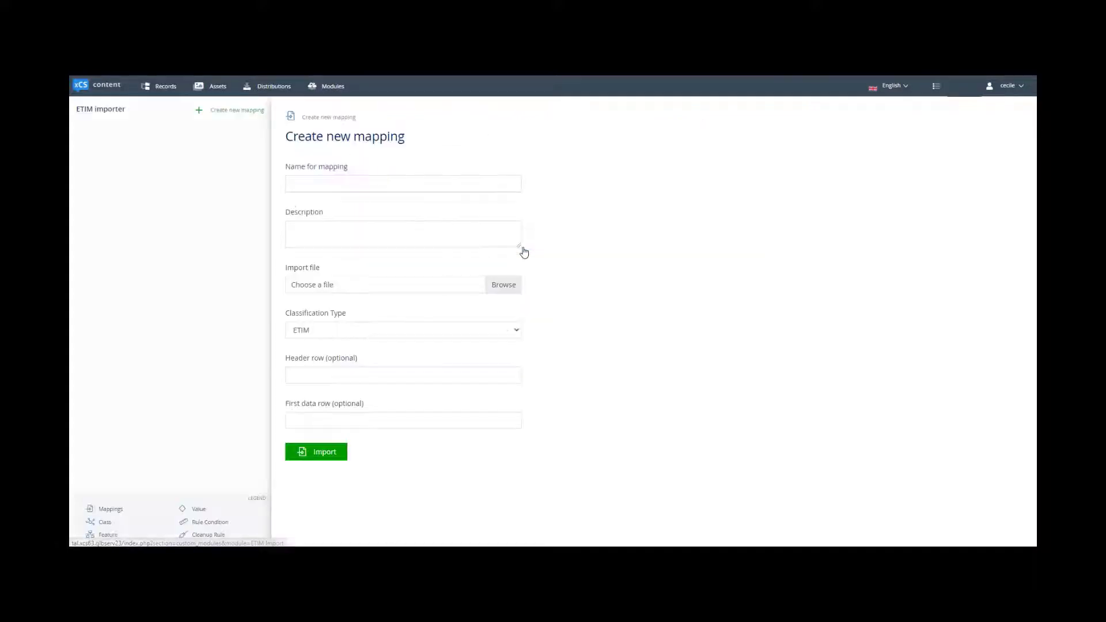
click(321, 184)
text(M)
click(316, 205)
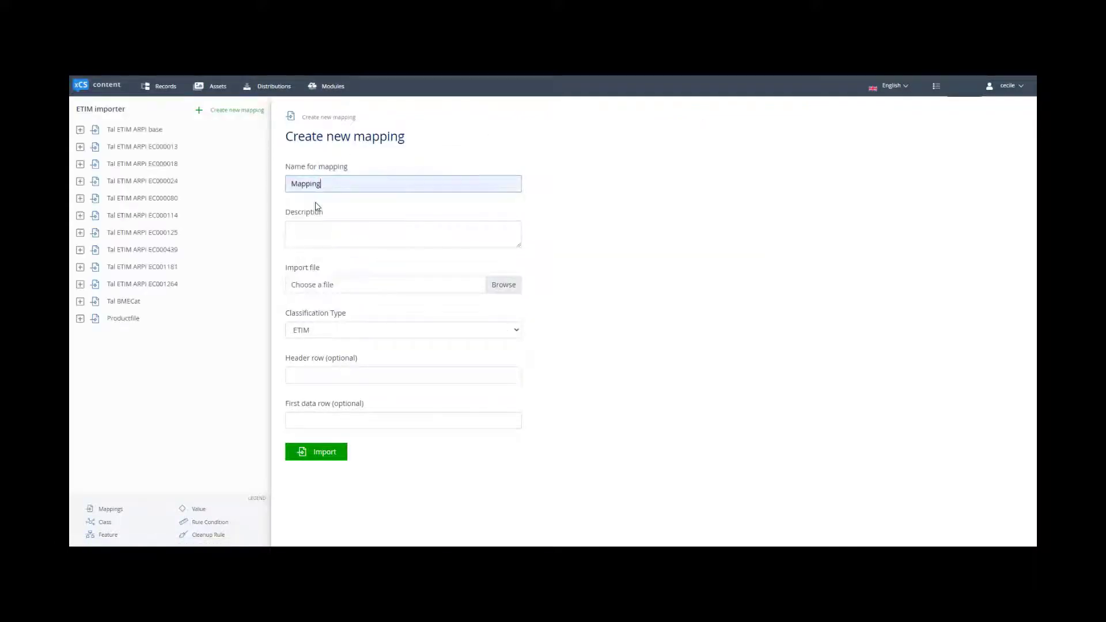
Choose EC000018.csv from the Desktop as the import file for the new mapping.
click(339, 291)
click(260, 107)
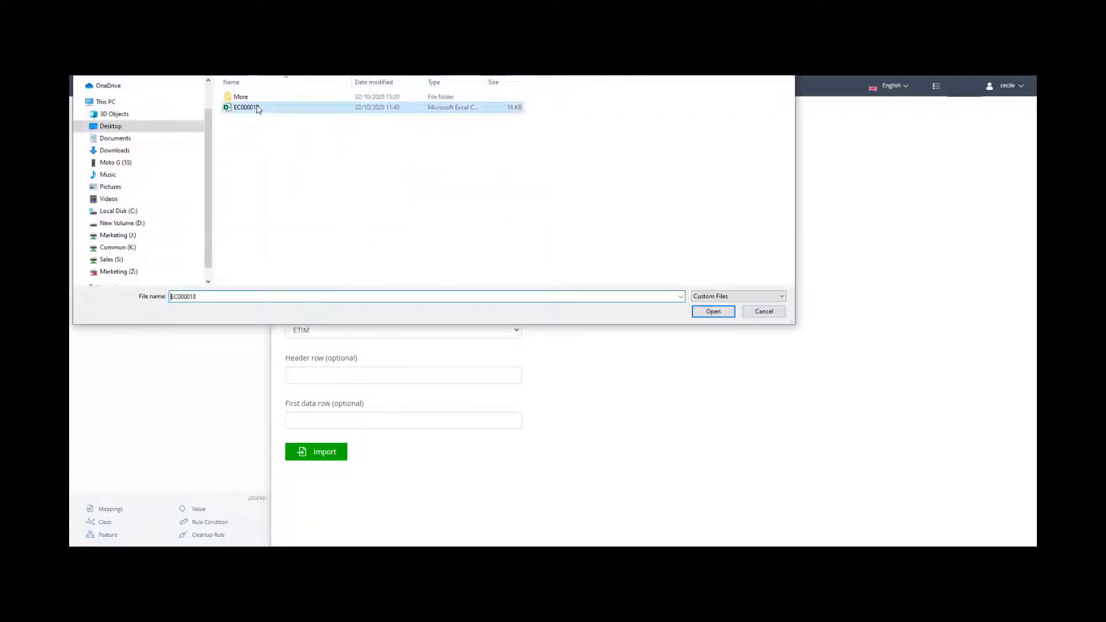
click(724, 318)
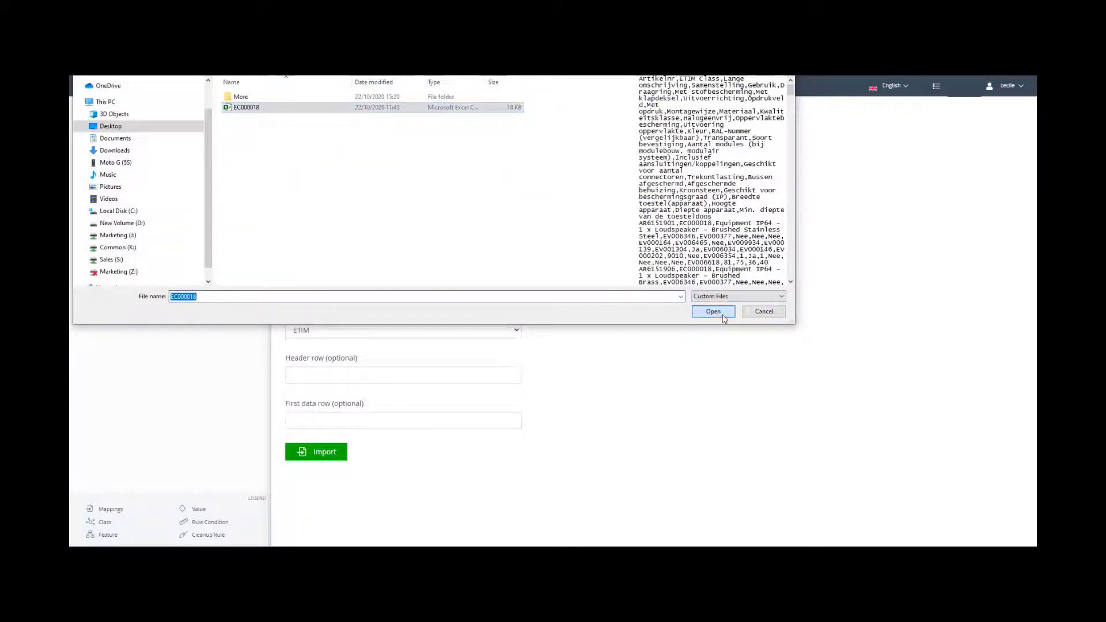
Set the header row to 1 and the first data row to 2, and import the file to create the mapping.
click(366, 376)
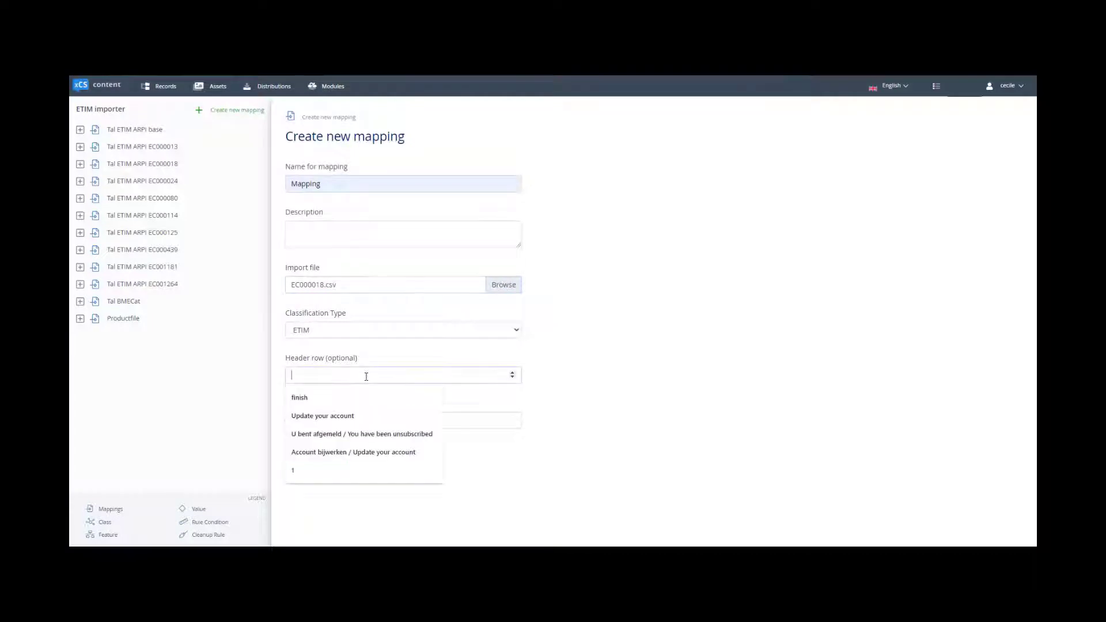
text(1)
click(361, 424)
text(2)
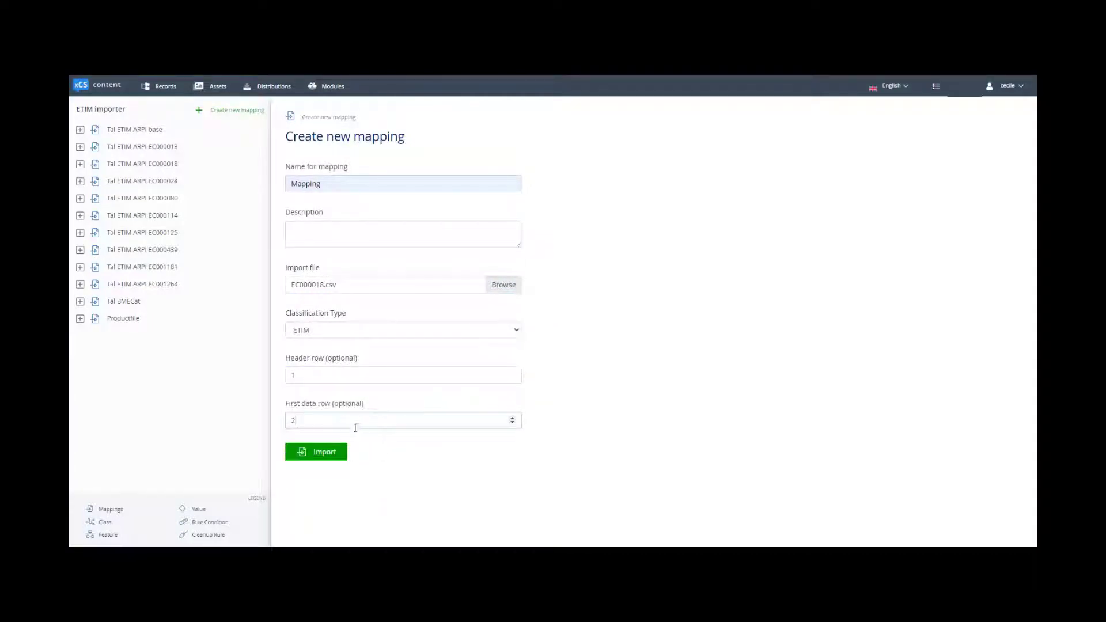
click(326, 454)
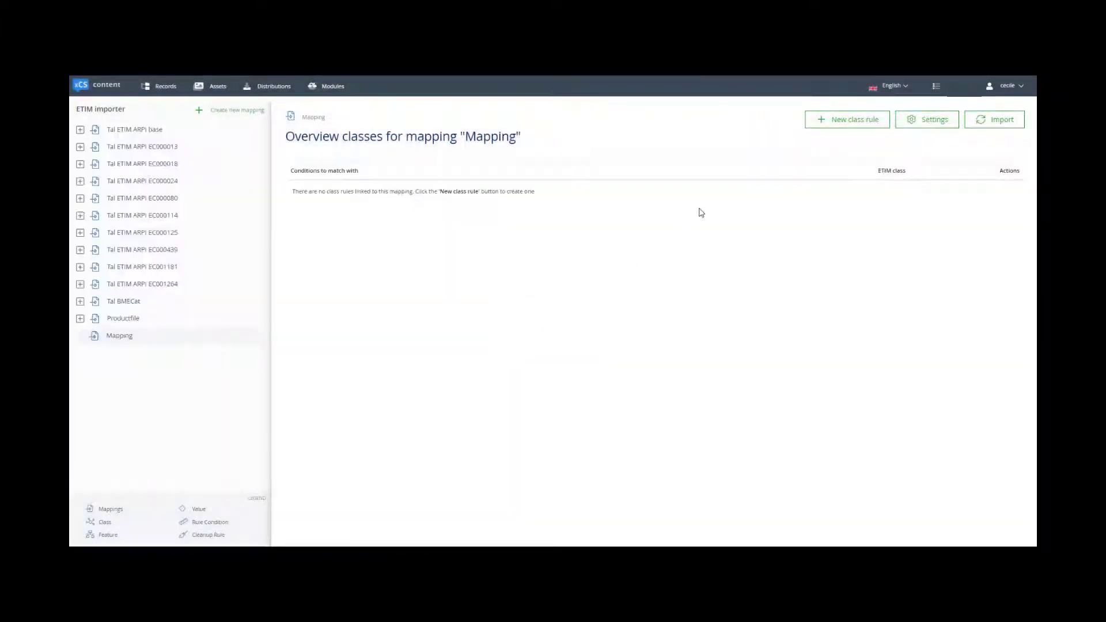
Create and save a class rule allocating label "ETIM Class" with a Match condition on EC000018 to ETIM class "Insert/cover for communication technology".
click(850, 126)
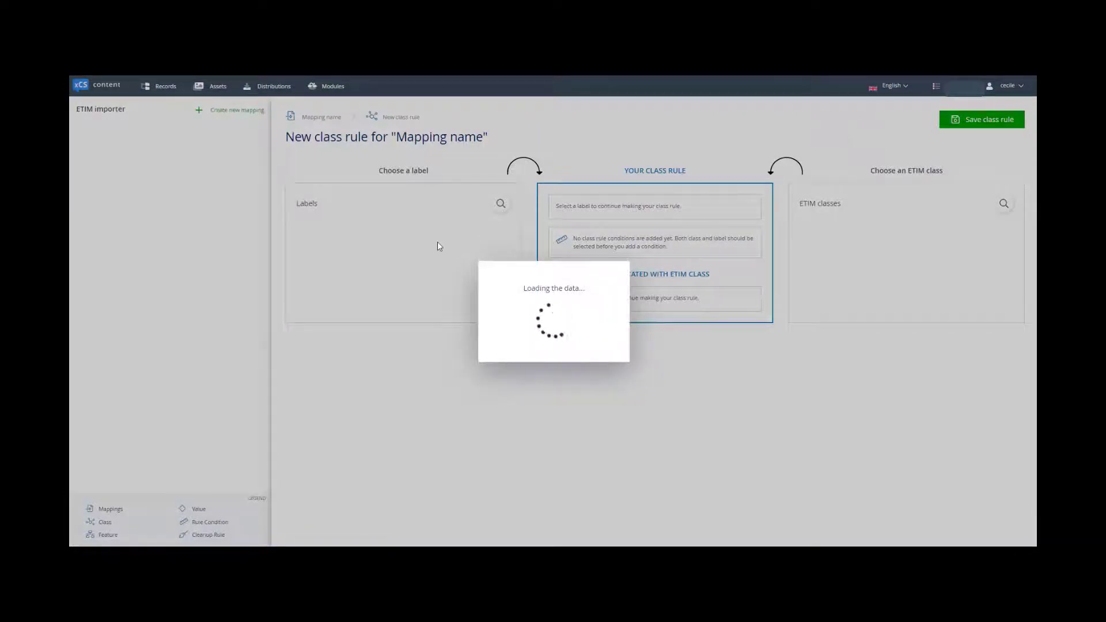
click(354, 263)
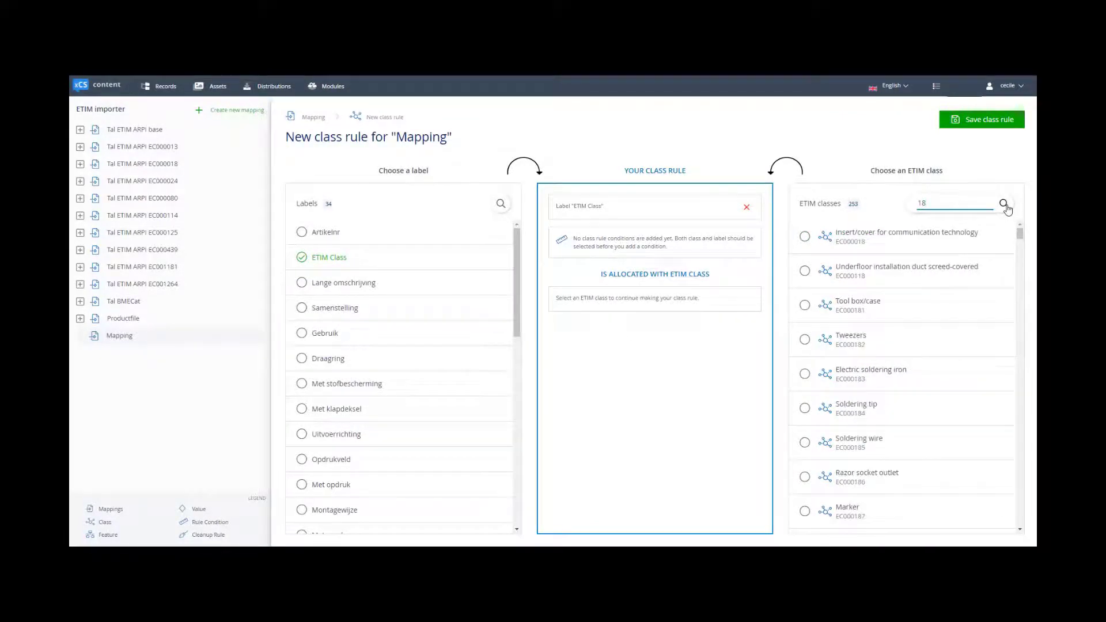
click(746, 241)
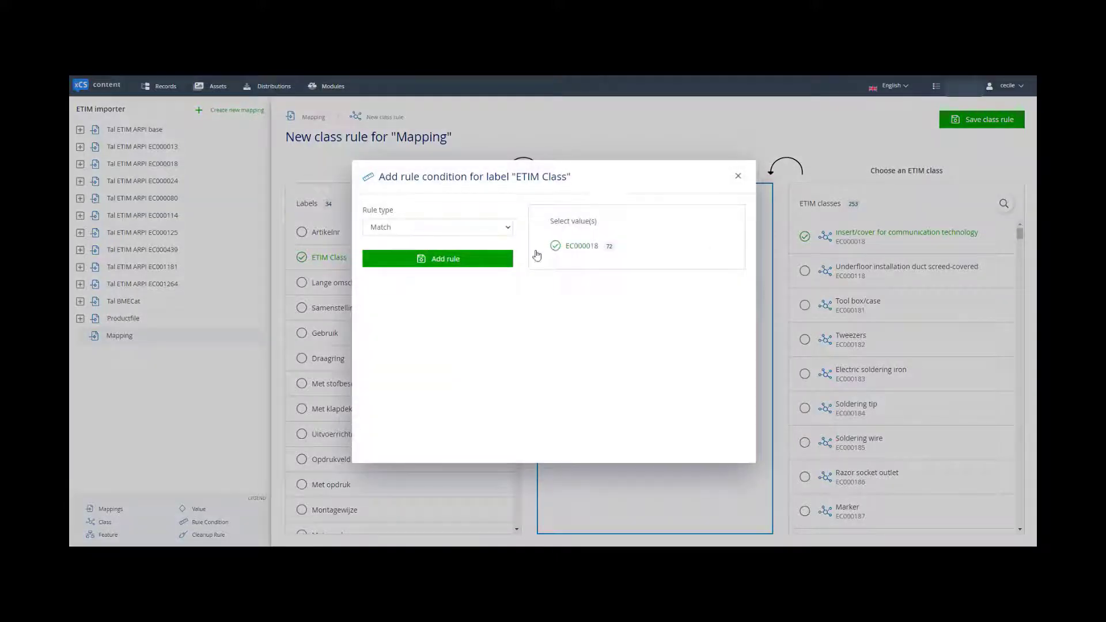
click(464, 259)
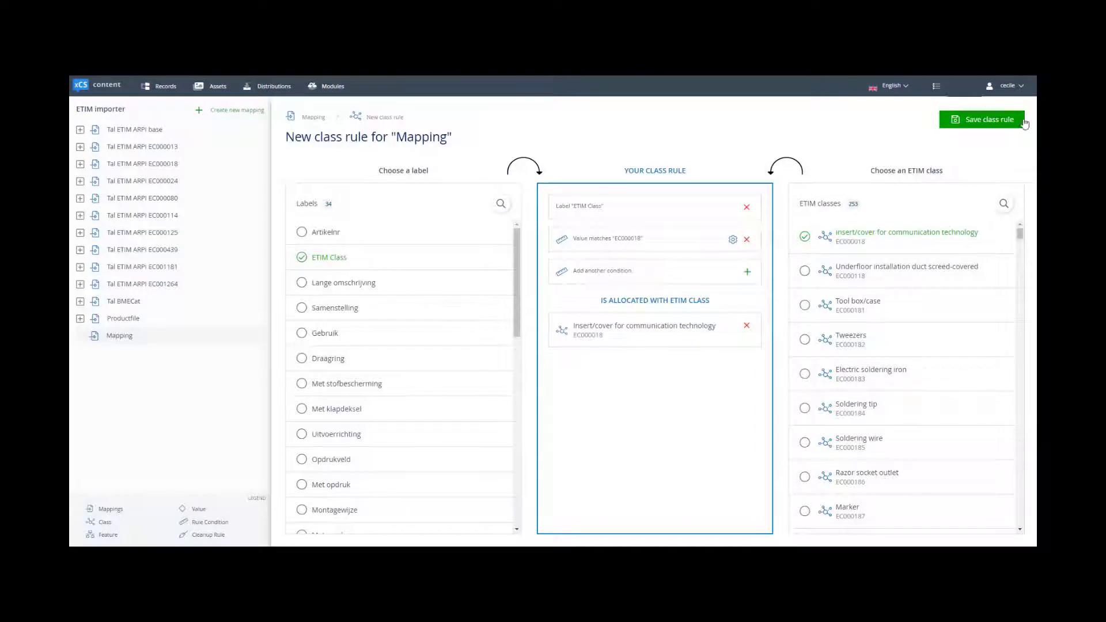
click(1002, 126)
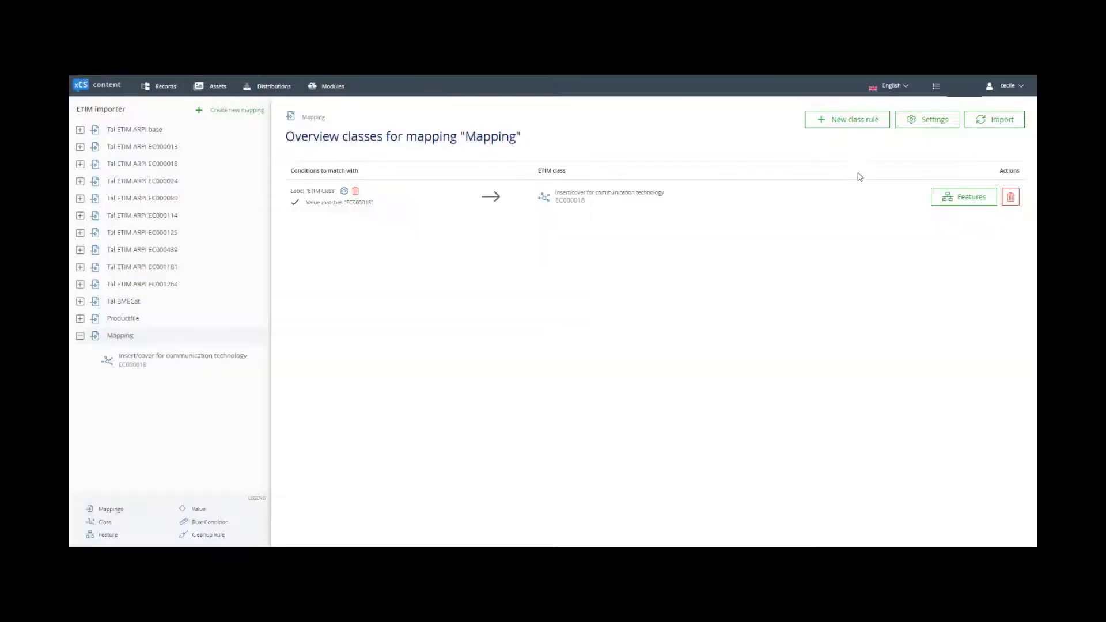
Add a feature rule to the Insert/cover for communication technology class that allocates label "Draagring" to ETIM feature "Support ring", and save it.
click(959, 199)
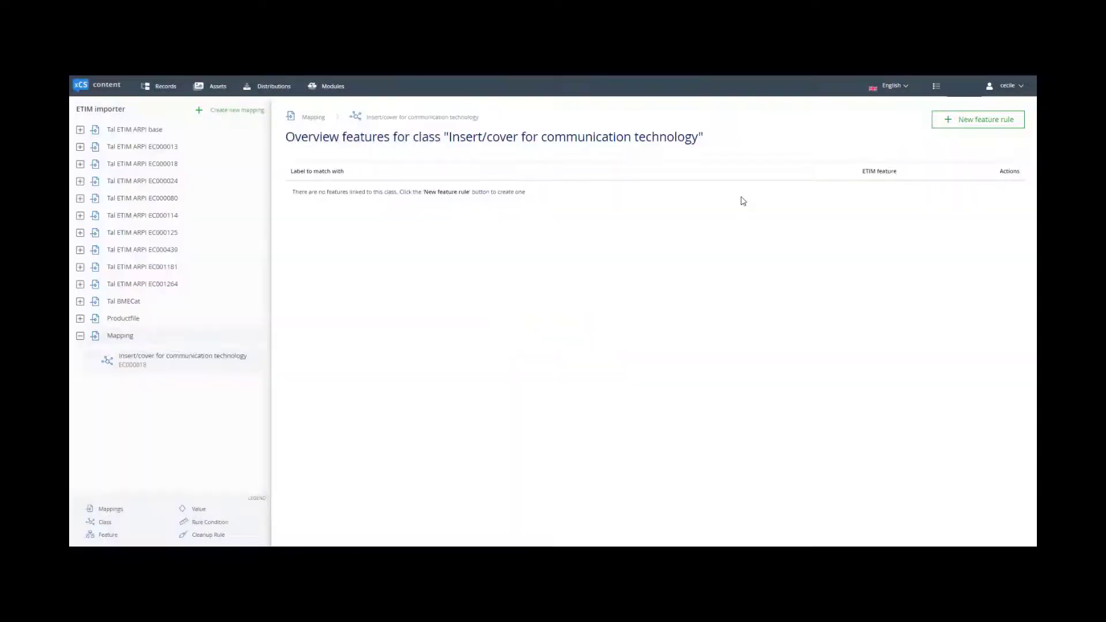
click(960, 119)
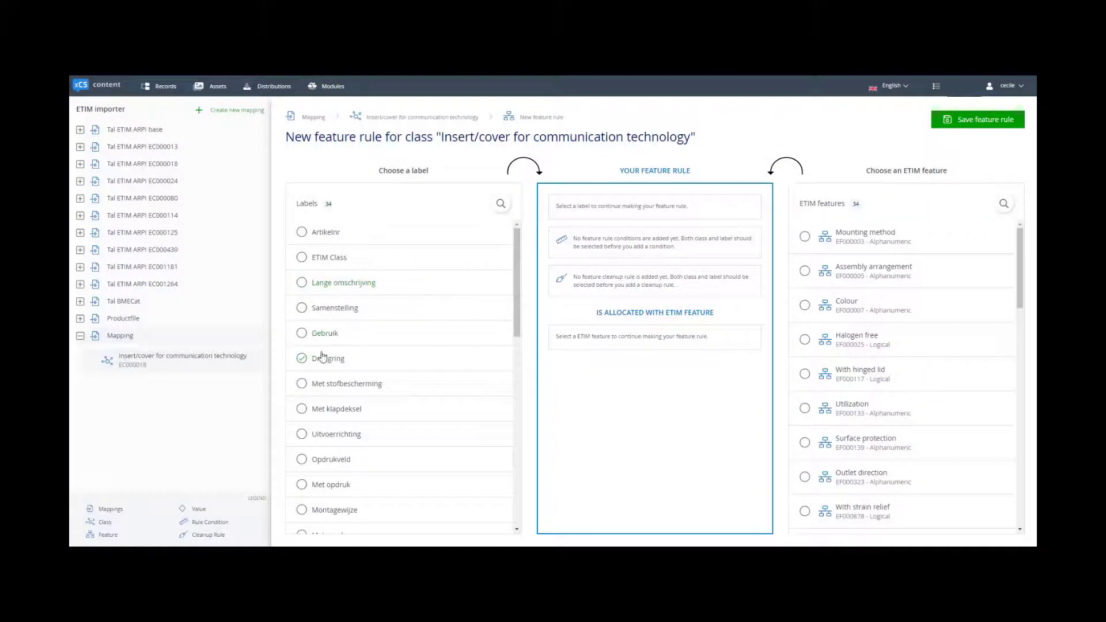
click(338, 359)
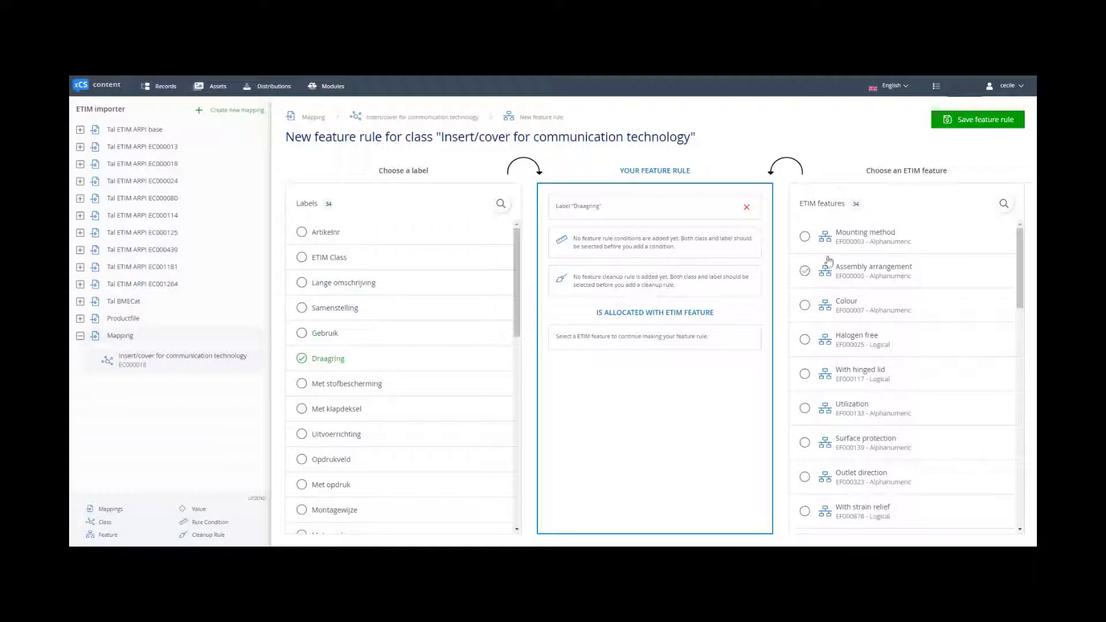
click(1002, 204)
text(ring)
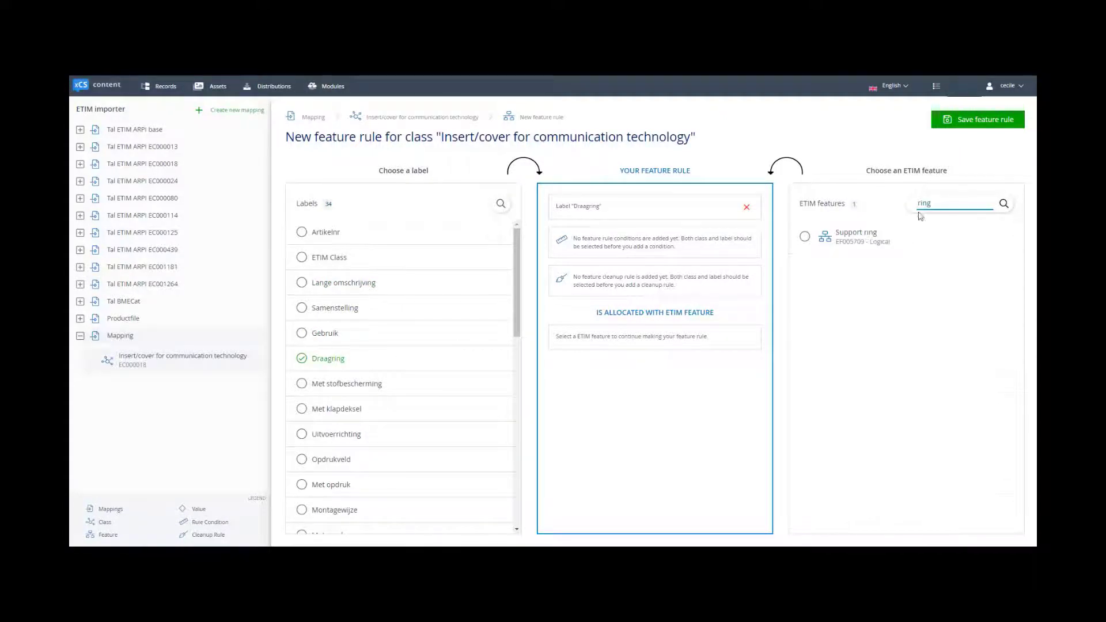
click(812, 239)
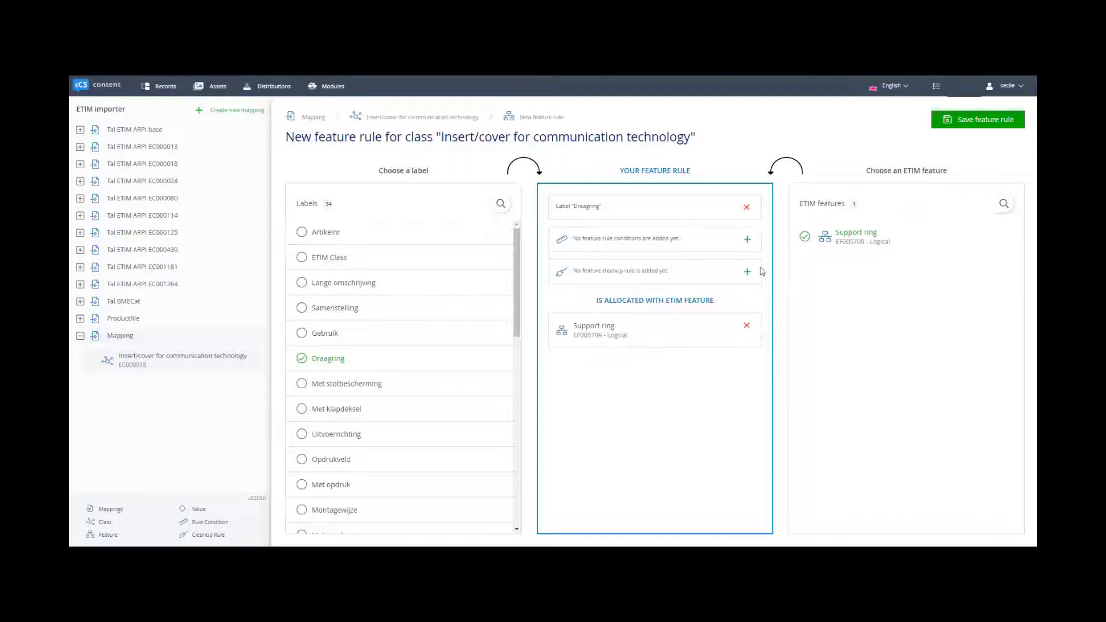
click(975, 125)
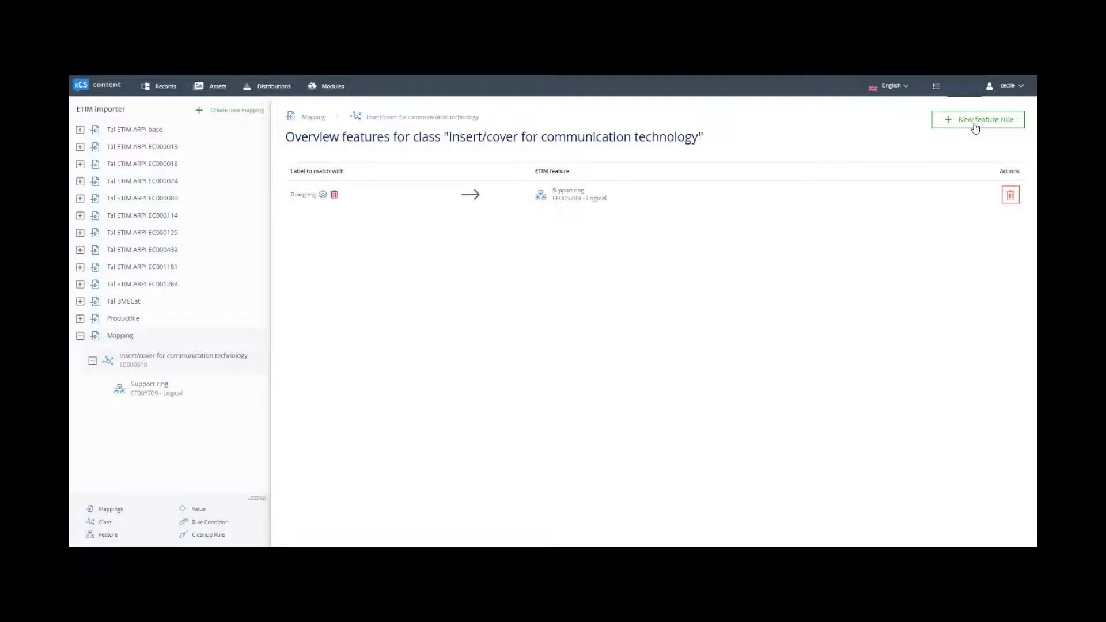
Add and save a feature rule that allocates label "Halogeenvrij" to the ETIM feature "Halogen free".
click(974, 124)
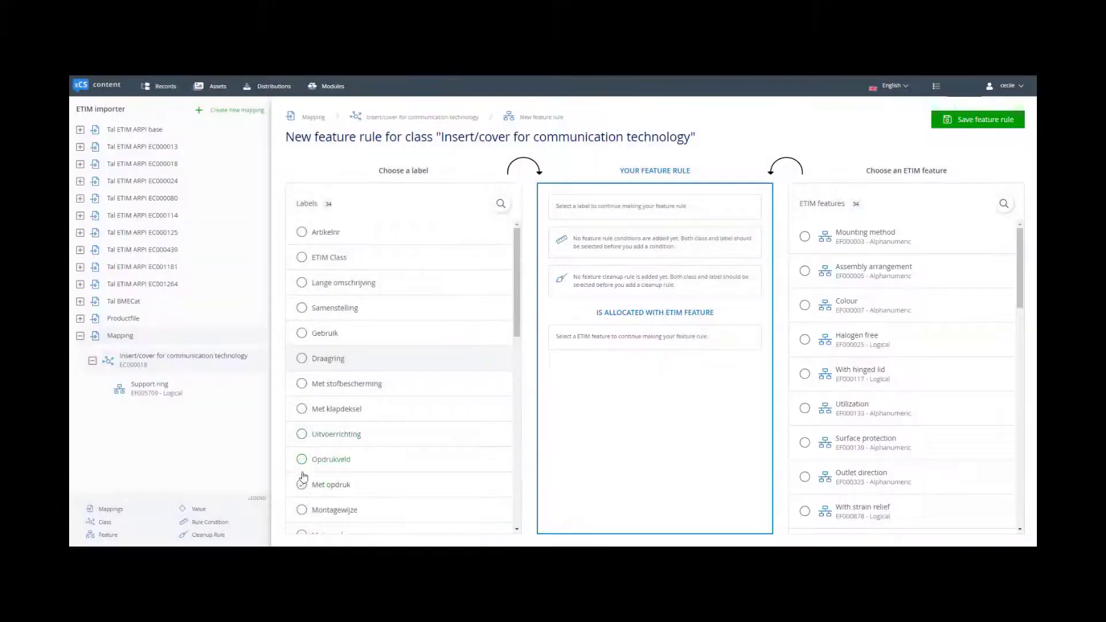
scroll(353, 458, down, 3)
click(322, 388)
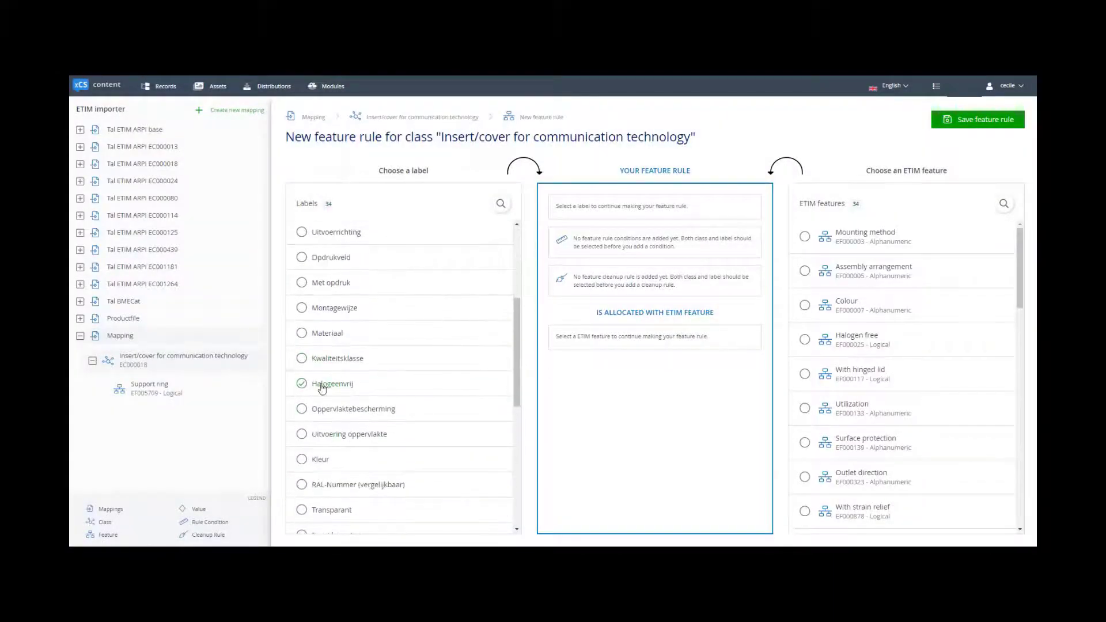
click(1005, 204)
text(halo)
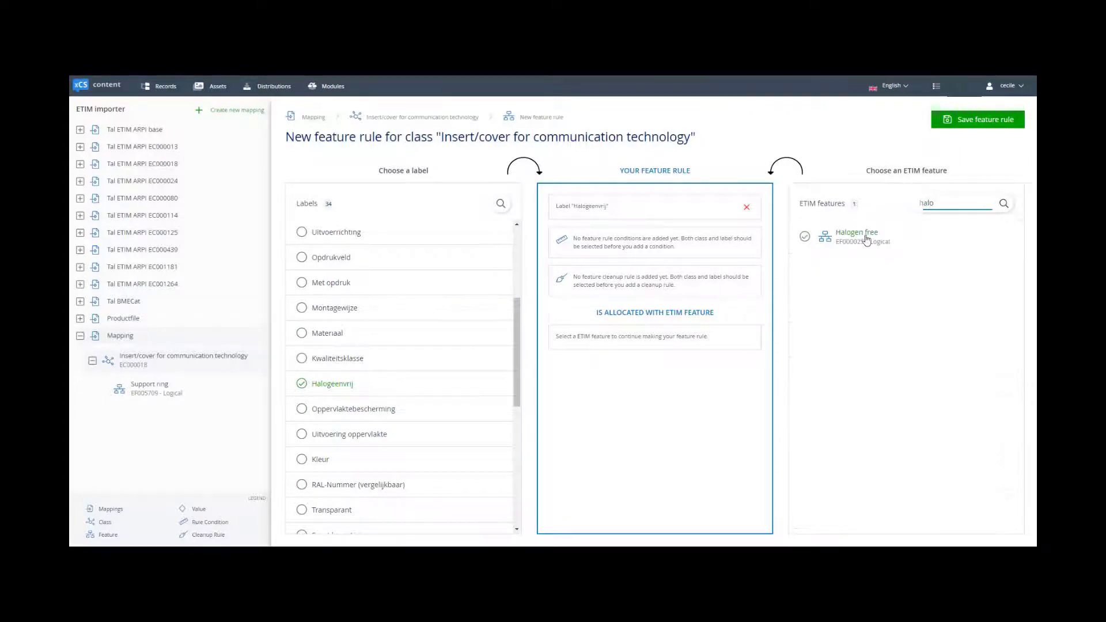
click(865, 239)
click(972, 122)
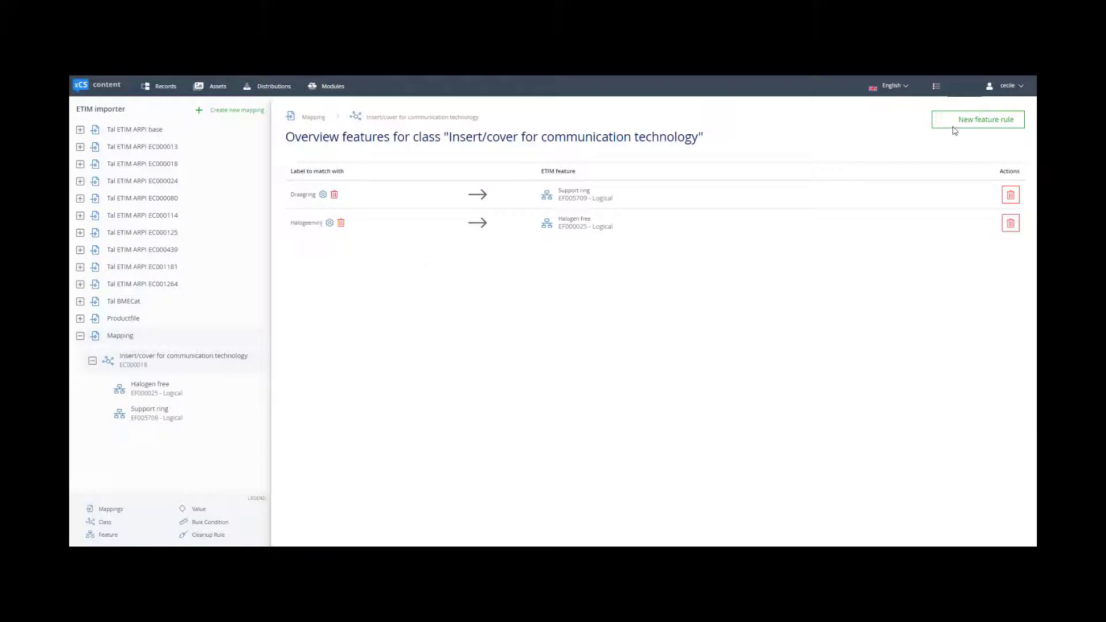
Add and save a feature rule that allocates label "Kleur" to the ETIM feature "Colour".
click(954, 125)
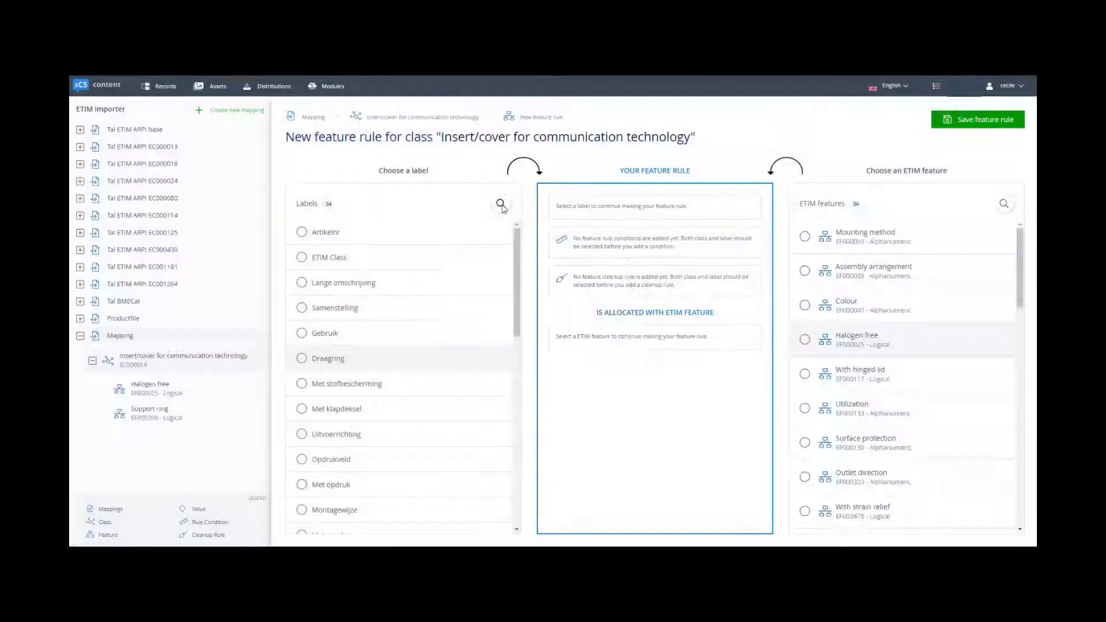
click(501, 204)
text(kleur)
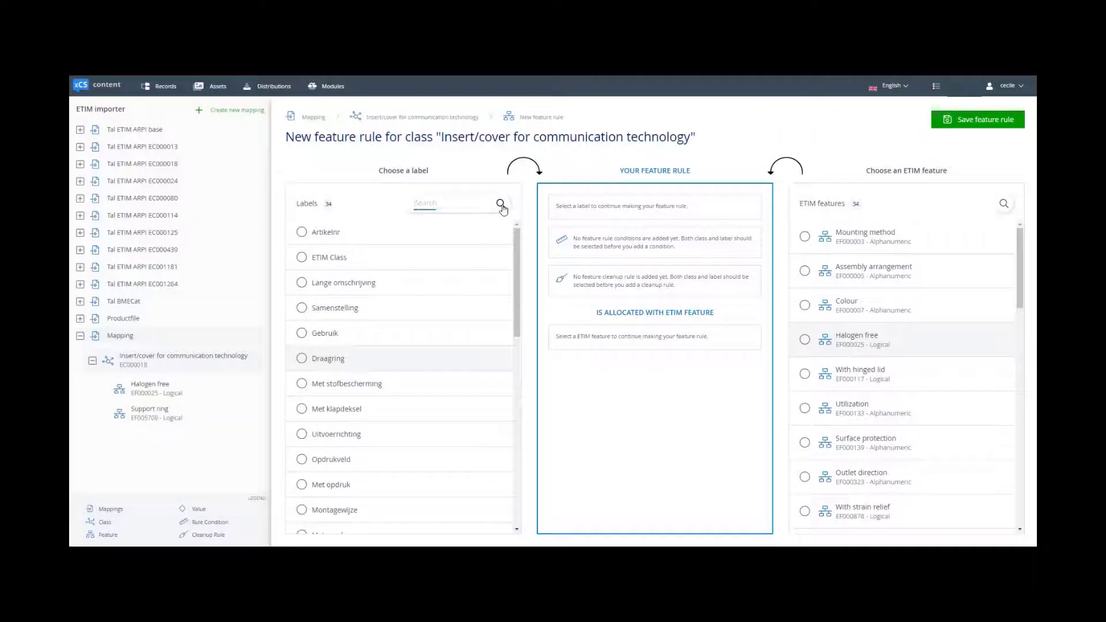
click(314, 234)
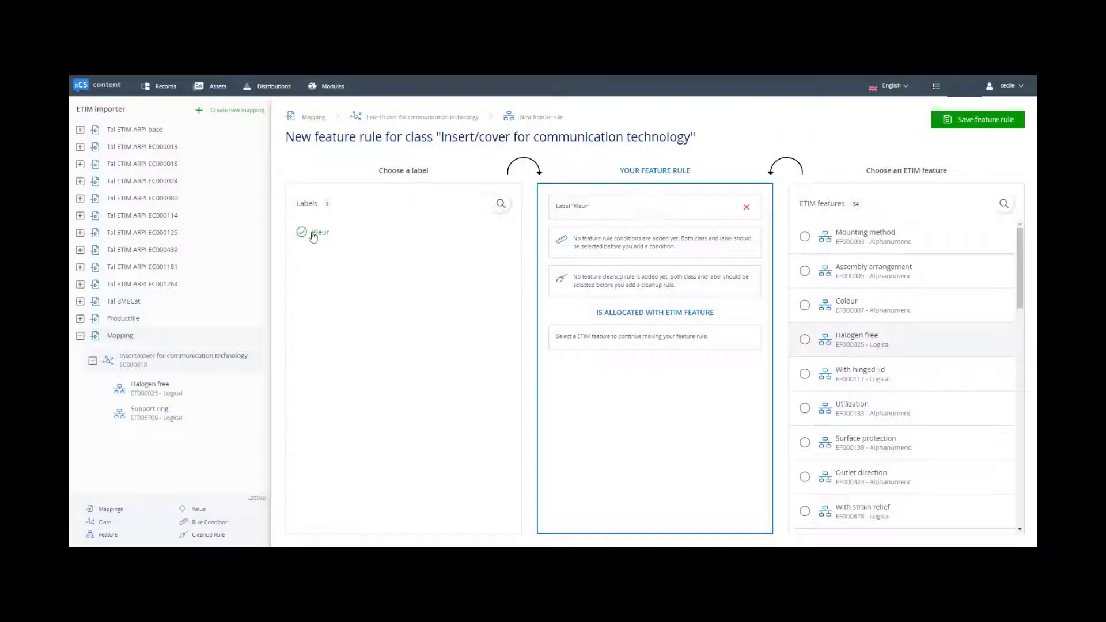
click(1003, 205)
text(colour)
click(804, 236)
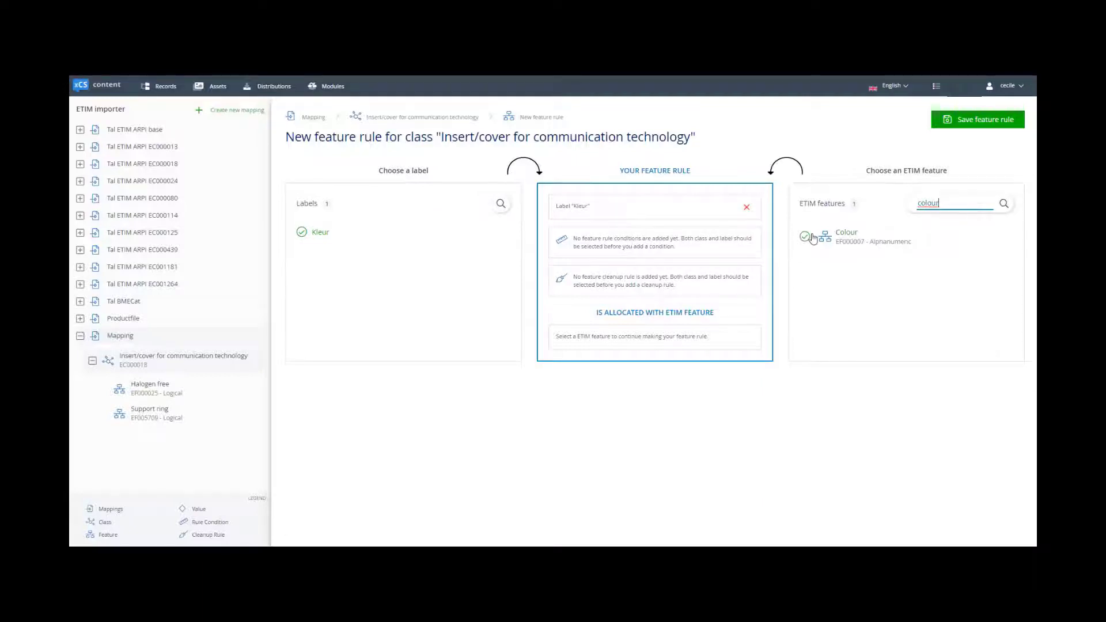
click(994, 122)
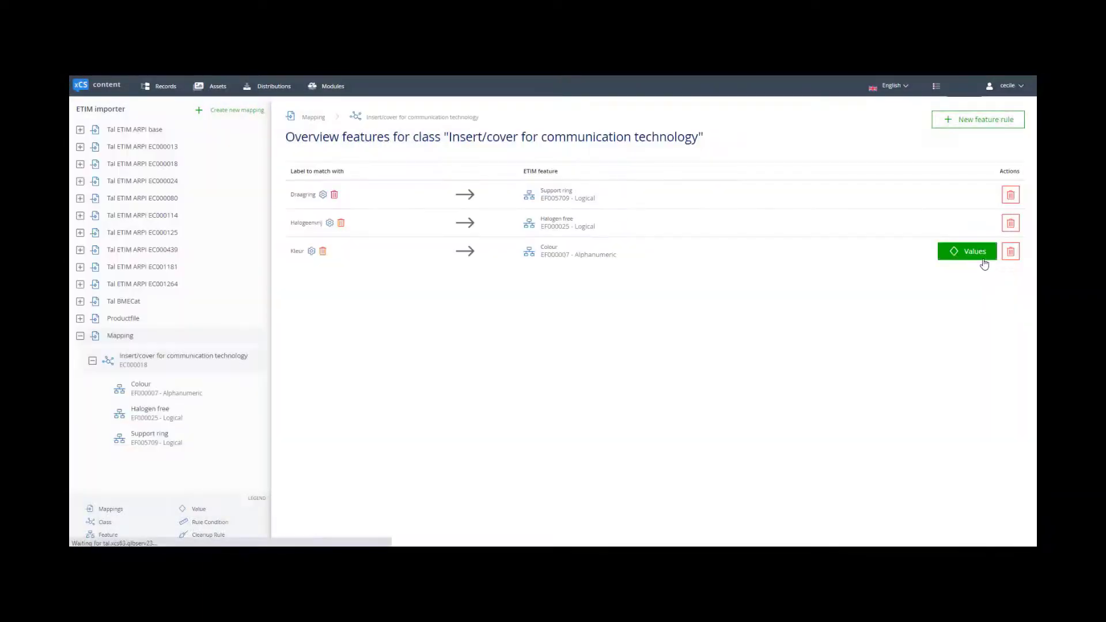
Create and save a value rule for the Colour feature that allocates value EV000082 to the ETIM value "Bronze".
click(981, 256)
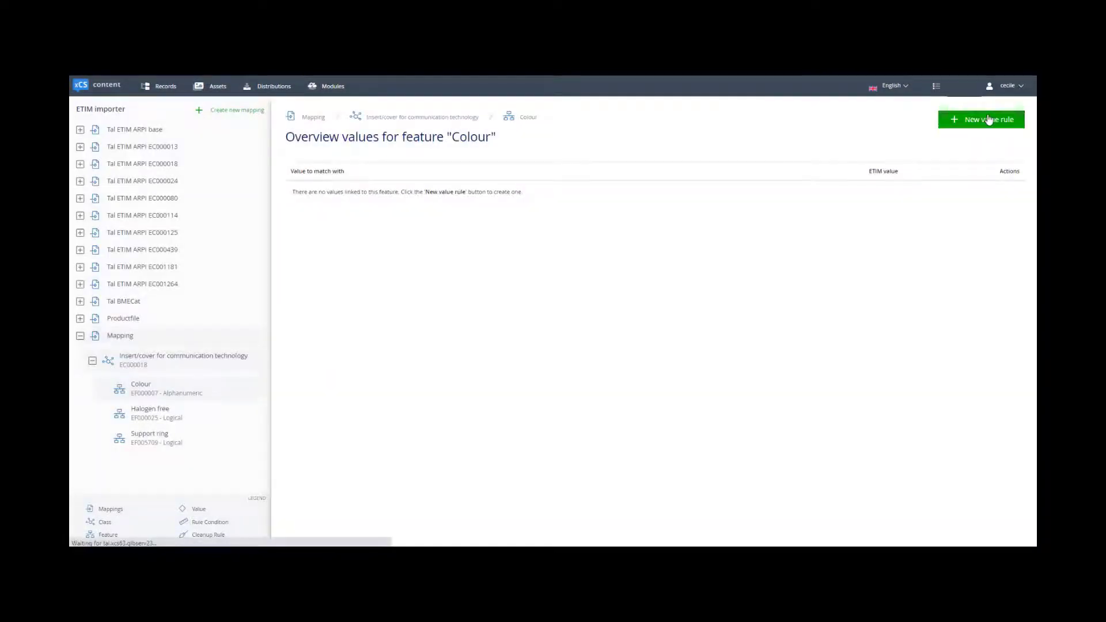
click(980, 117)
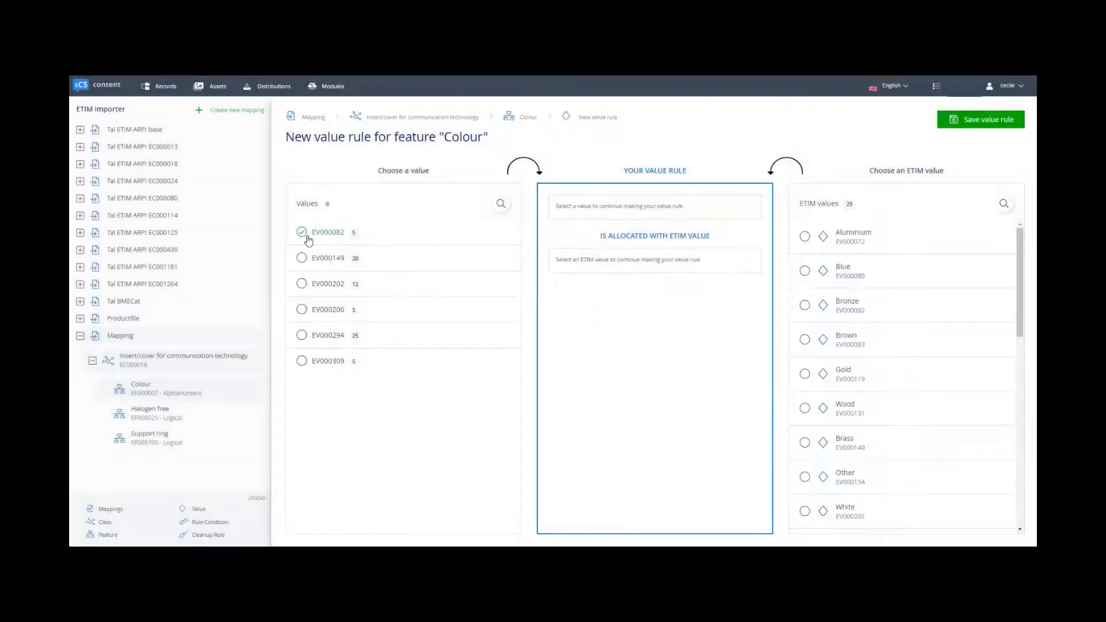
click(308, 236)
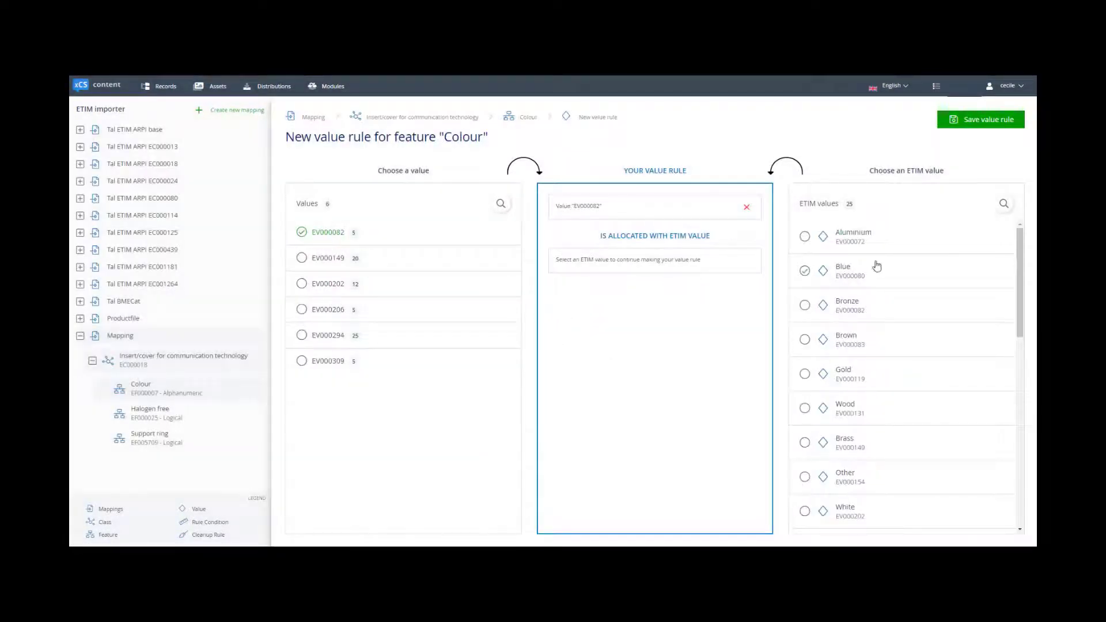
click(818, 307)
click(987, 120)
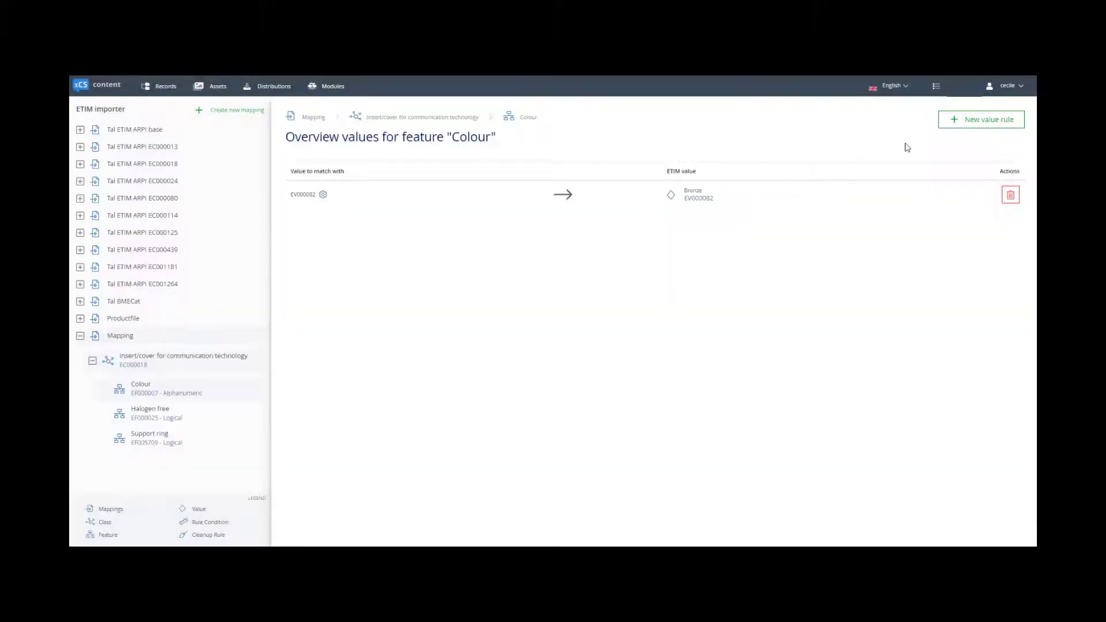
Create and save a value rule for the Colour feature that allocates value EV000149 to the ETIM value "Brass".
click(982, 119)
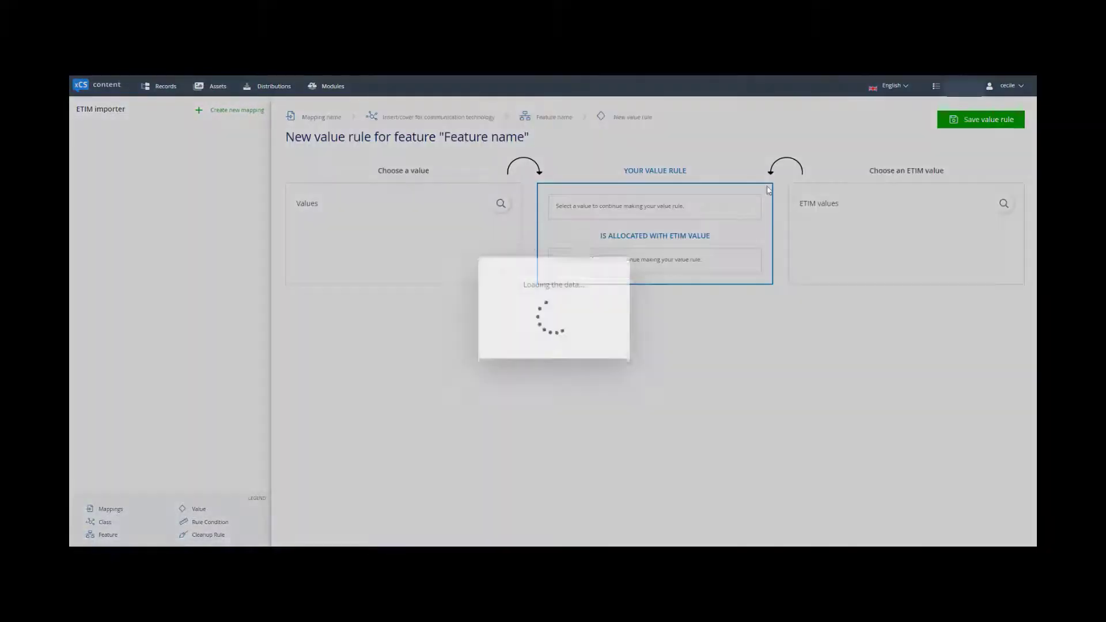
click(328, 258)
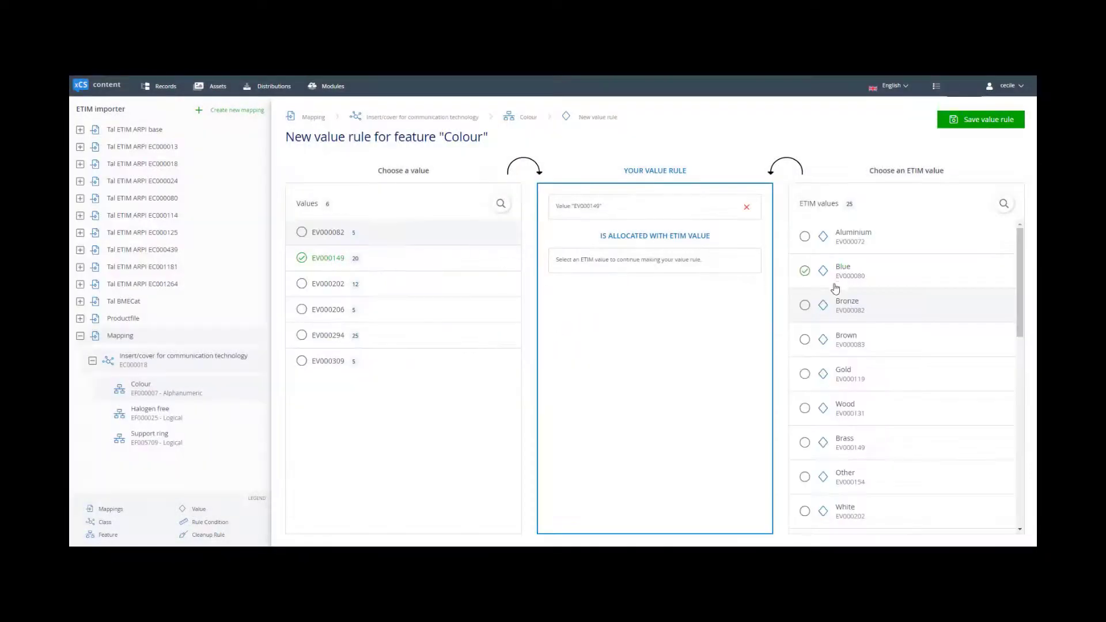
click(1002, 205)
text(149)
click(852, 242)
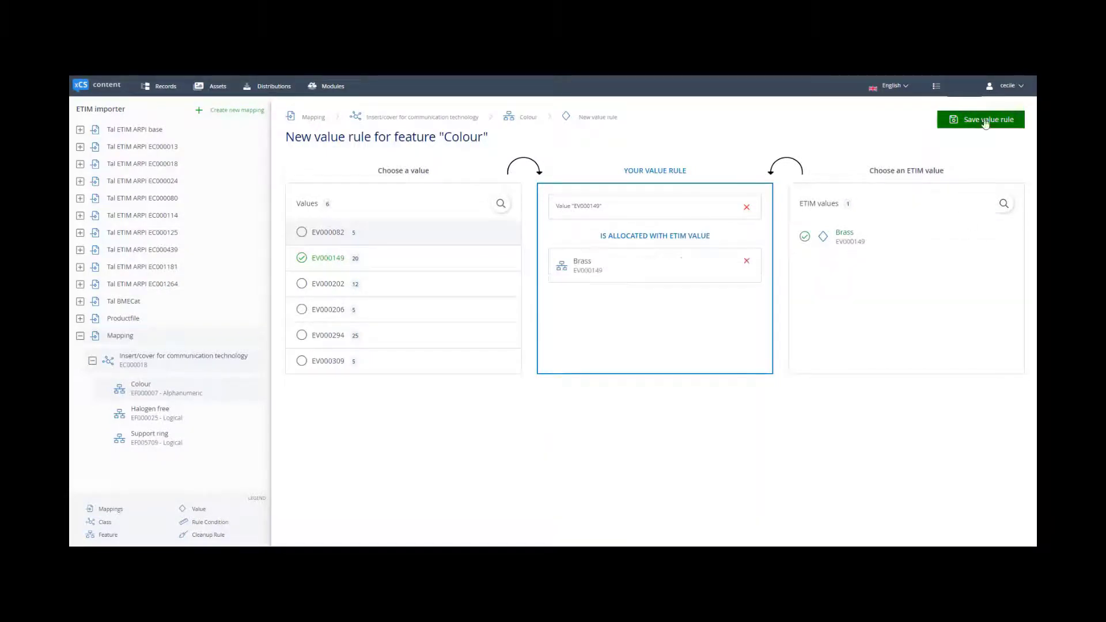
click(986, 121)
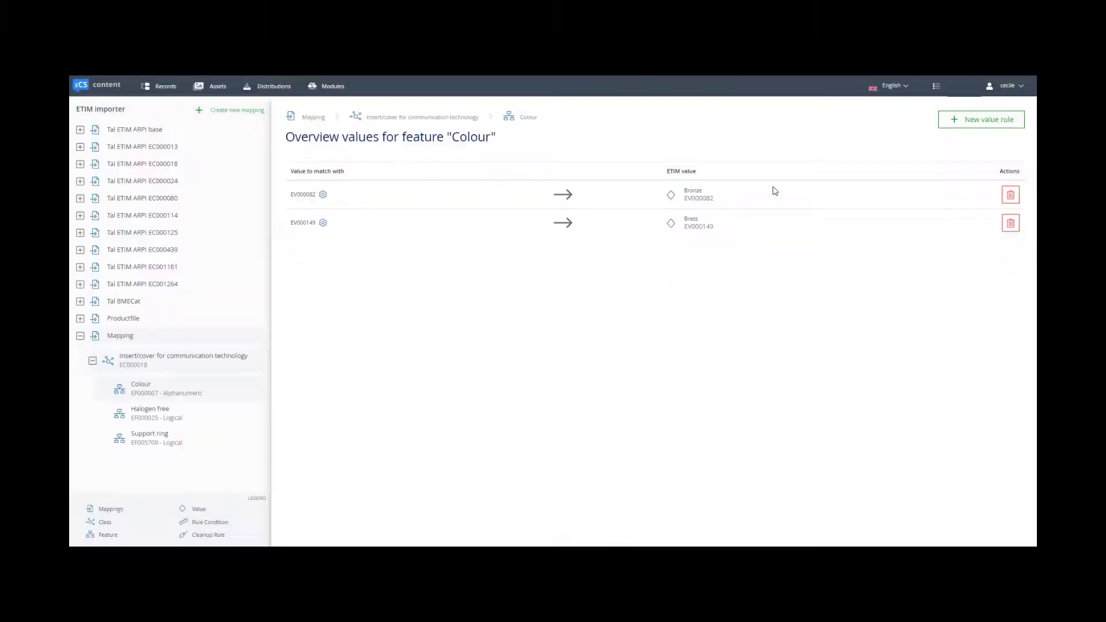
Create and save a value rule for the Colour feature that allocates value EV000309 to the ETIM value with the same code.
click(980, 119)
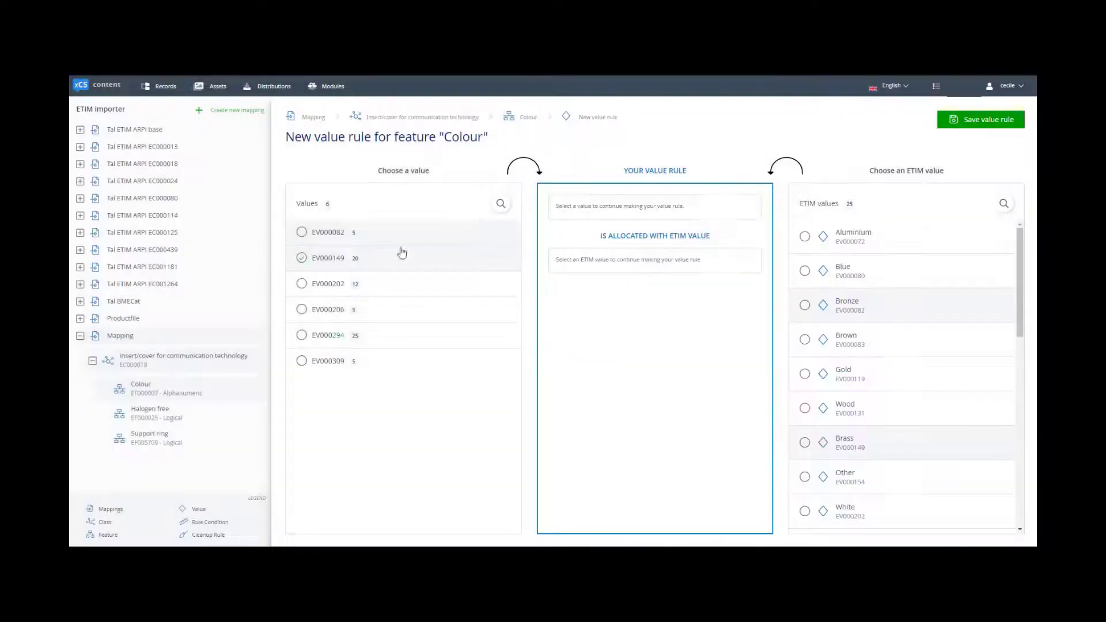
click(301, 360)
click(1004, 204)
text(30)
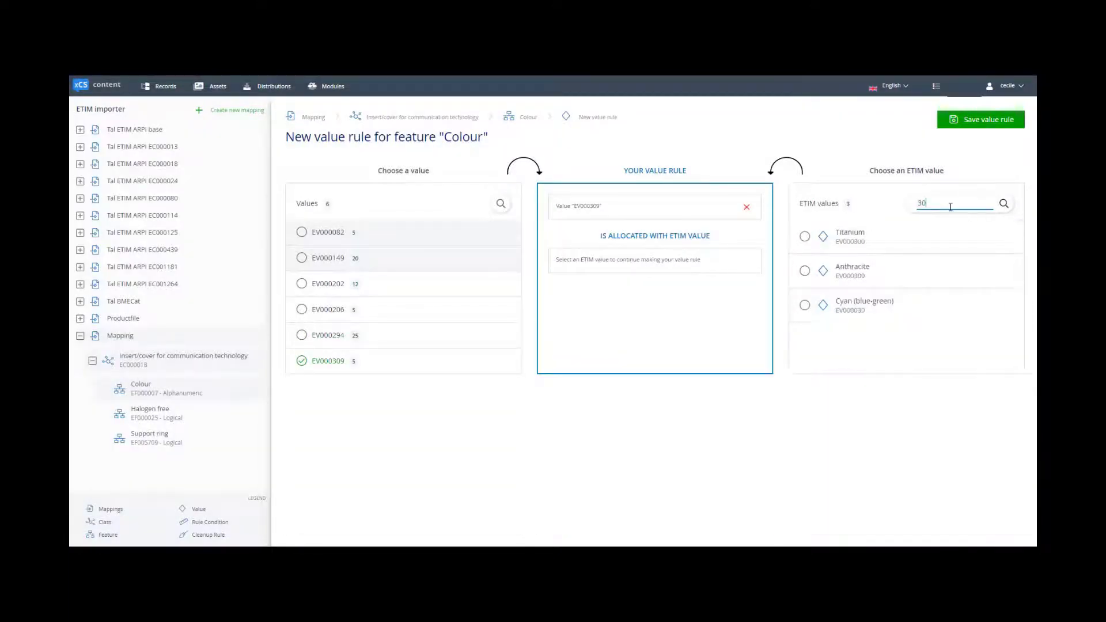
text(0)
click(804, 236)
click(980, 119)
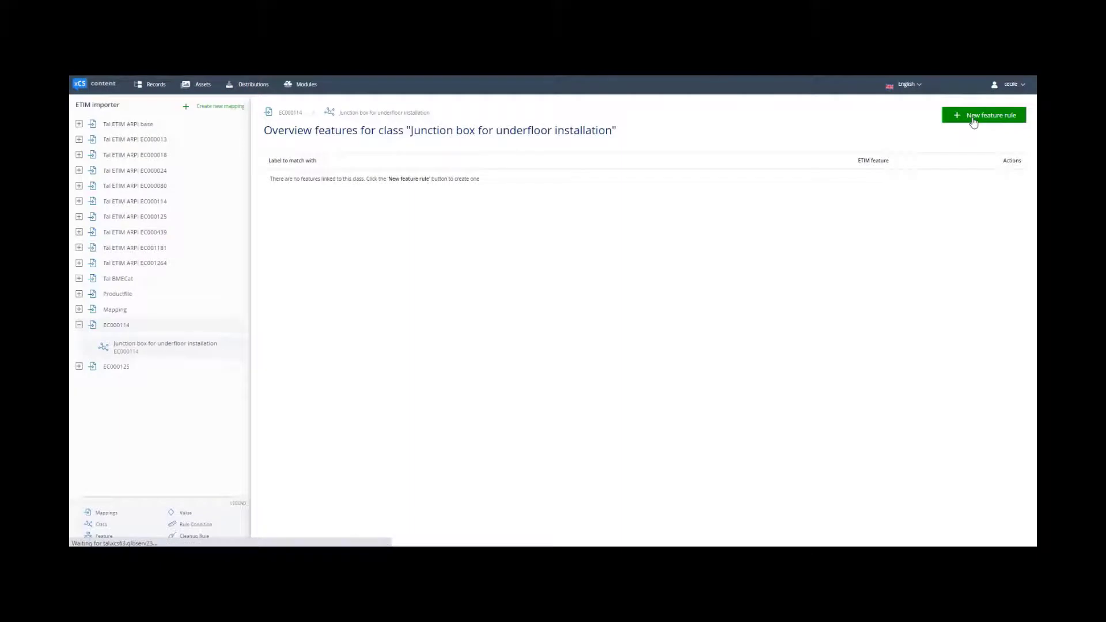
Create a feature rule for the class "Junction box for underfloor installation" that allocates label "article" to ETIM feature "Cover model" (EF009212).
click(972, 117)
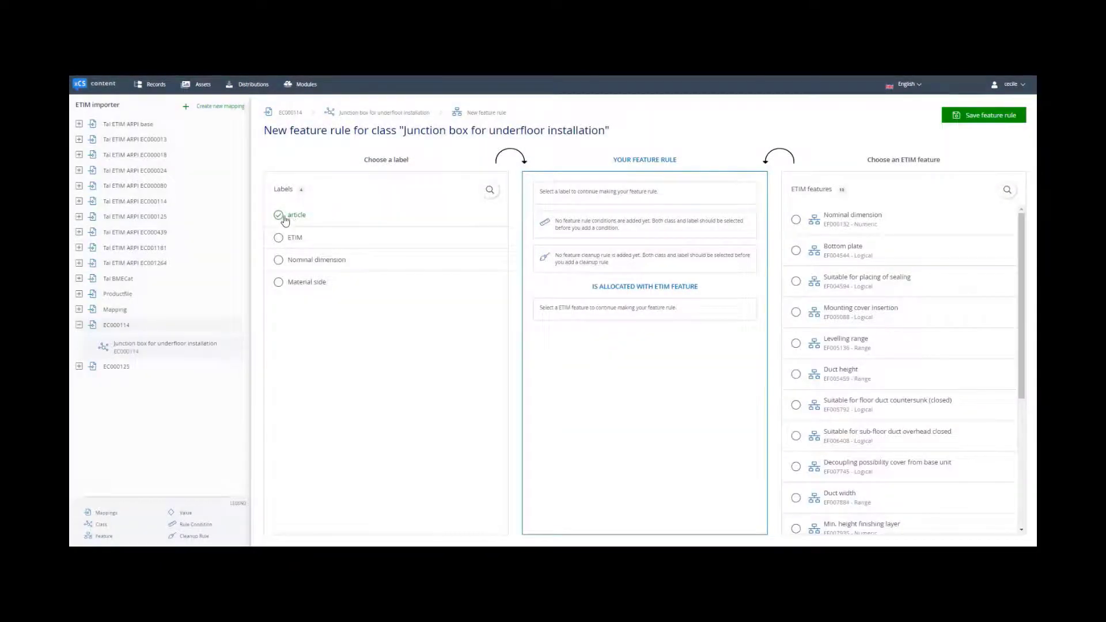
click(278, 217)
click(1008, 192)
click(937, 214)
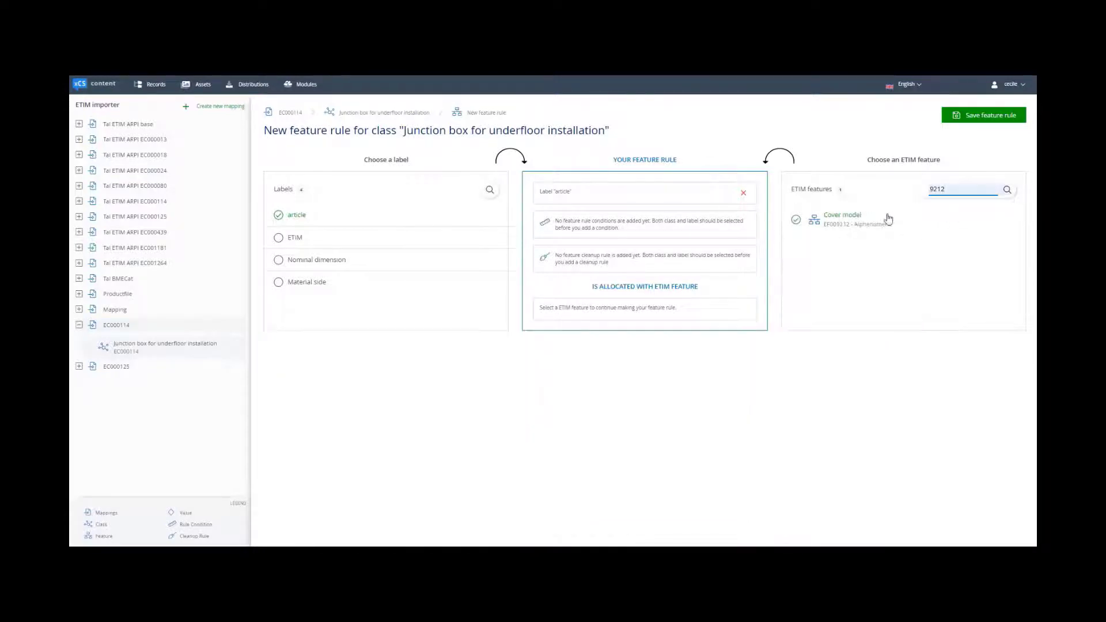
click(855, 222)
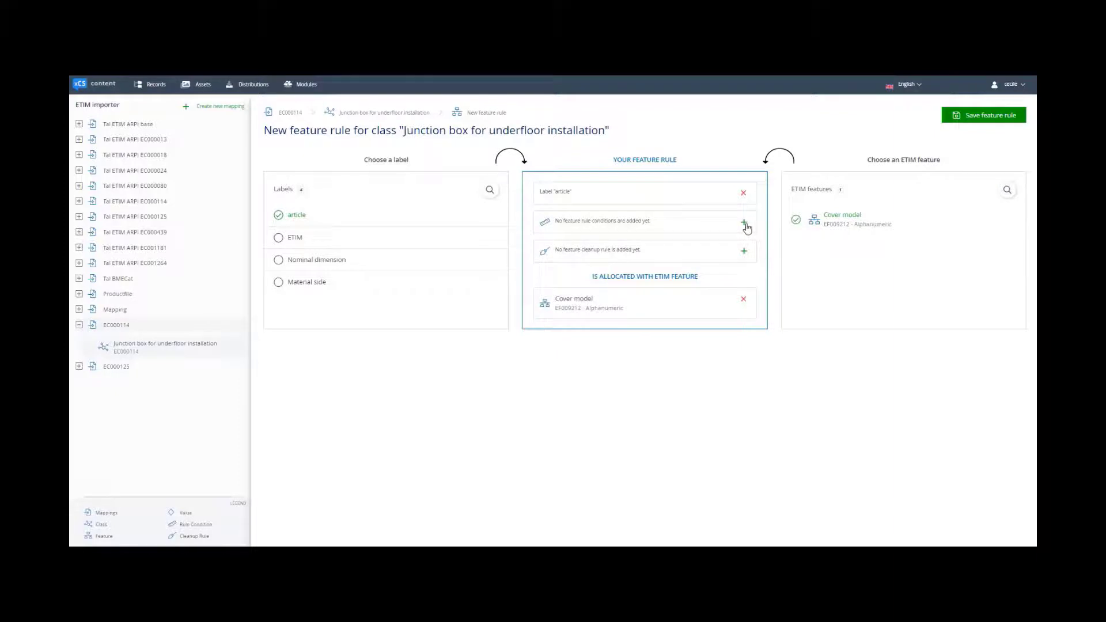
Add a condition that the "article" value contains "C", save the Cover model feature rule and open its details.
click(744, 223)
click(468, 236)
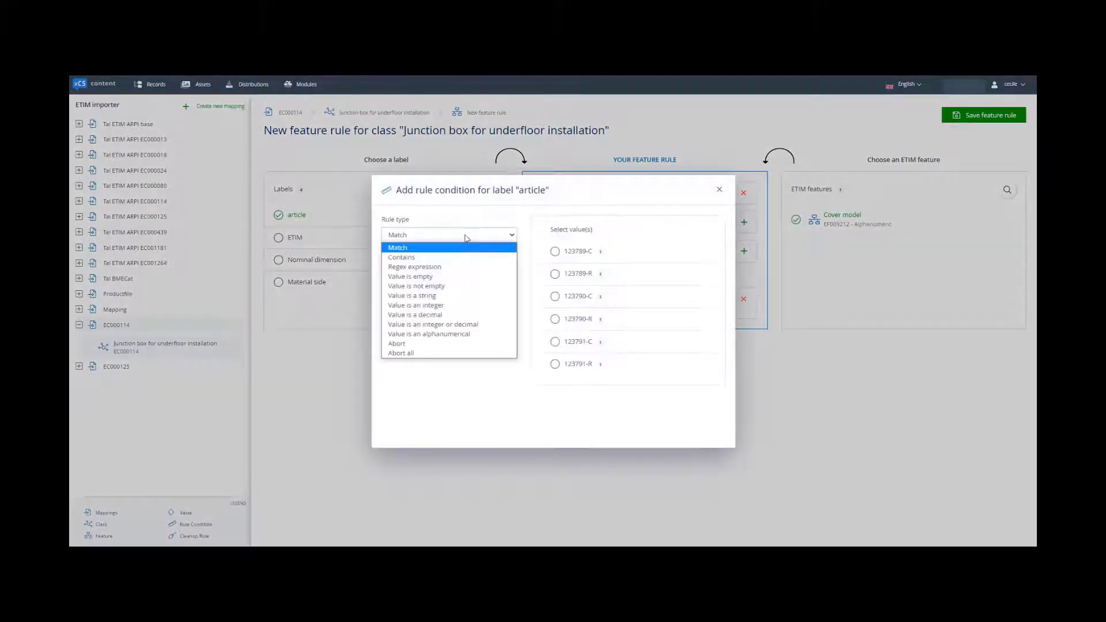
click(435, 258)
click(544, 236)
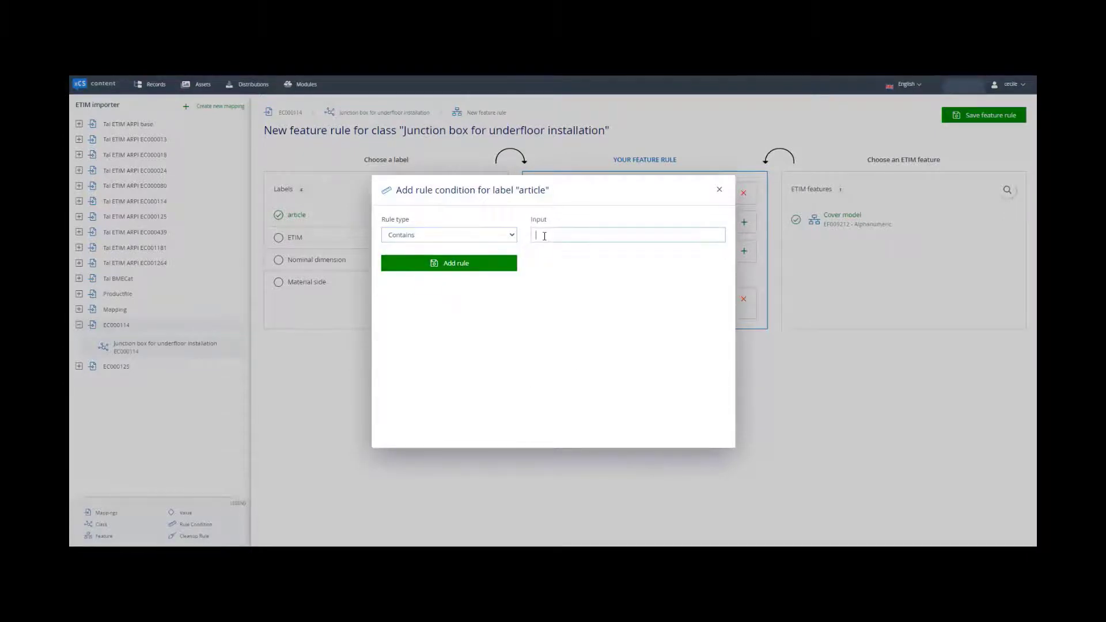
click(464, 264)
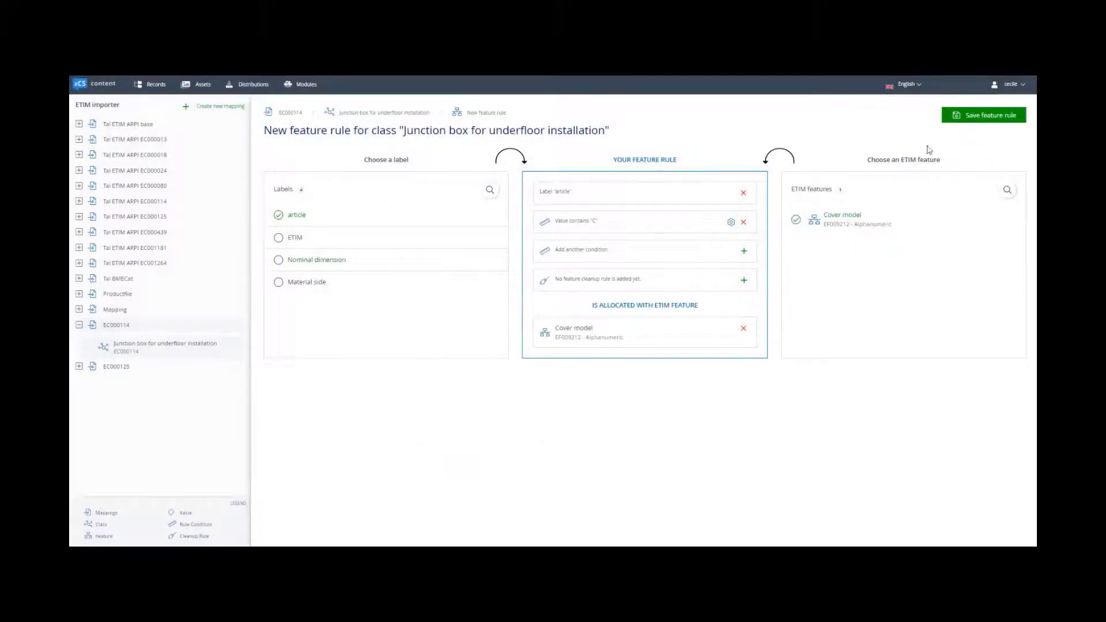
click(967, 116)
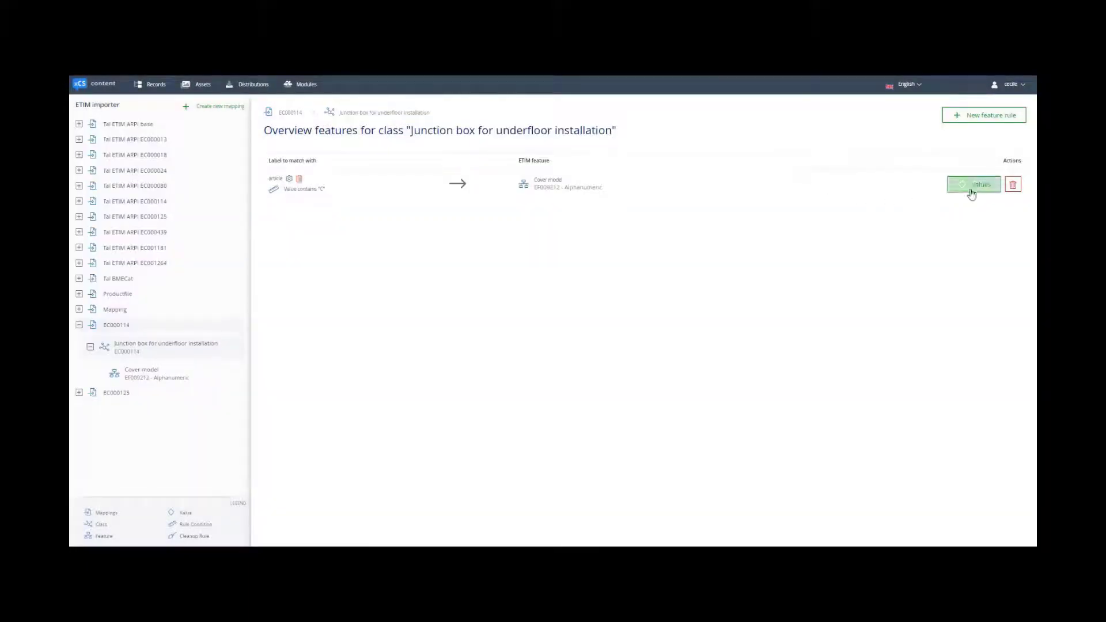
click(975, 187)
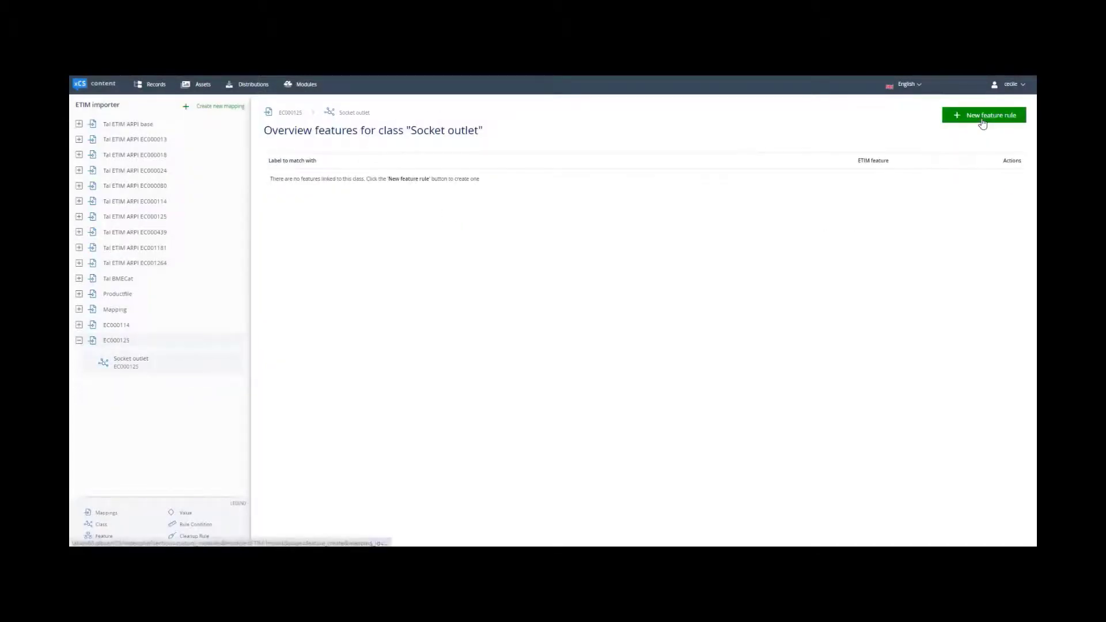
Create a feature rule for the class "Socket outlet" that allocates label "article" to ETIM feature "With built-in USB power supply" (EF009258).
click(979, 115)
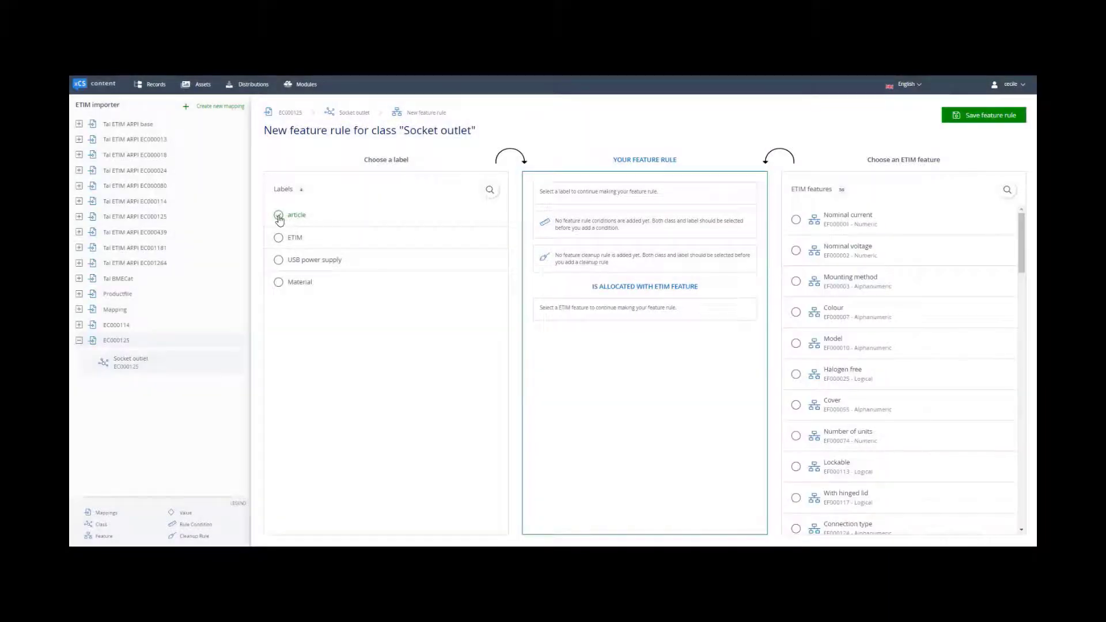
click(279, 217)
click(1004, 193)
click(941, 227)
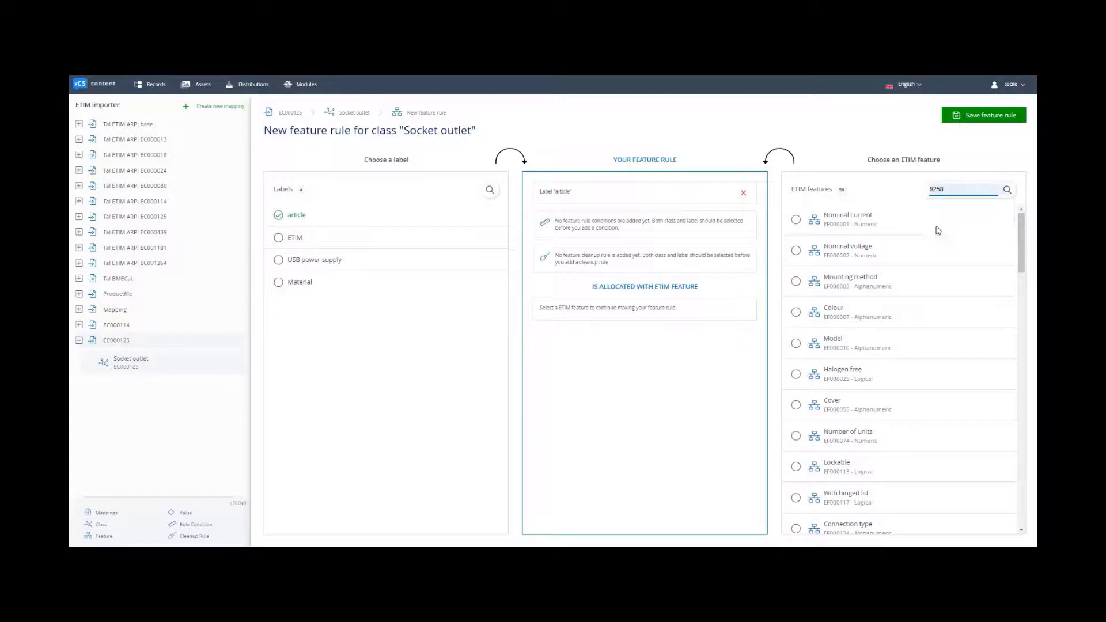
click(797, 221)
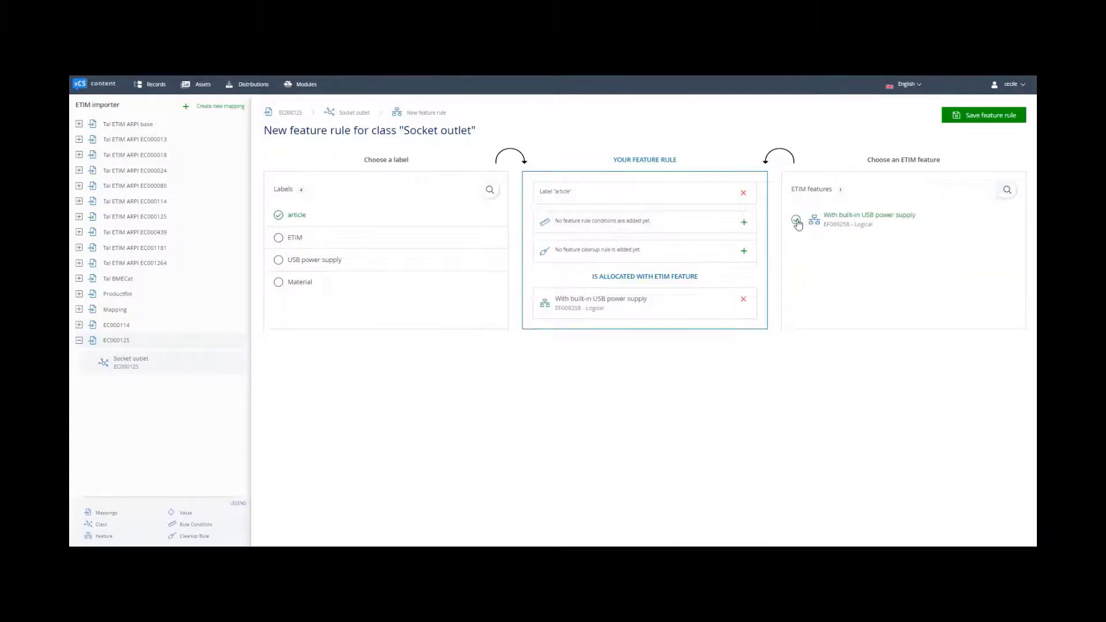
Add a condition that the "article" value contains "U" and save the USB power supply feature rule.
click(744, 224)
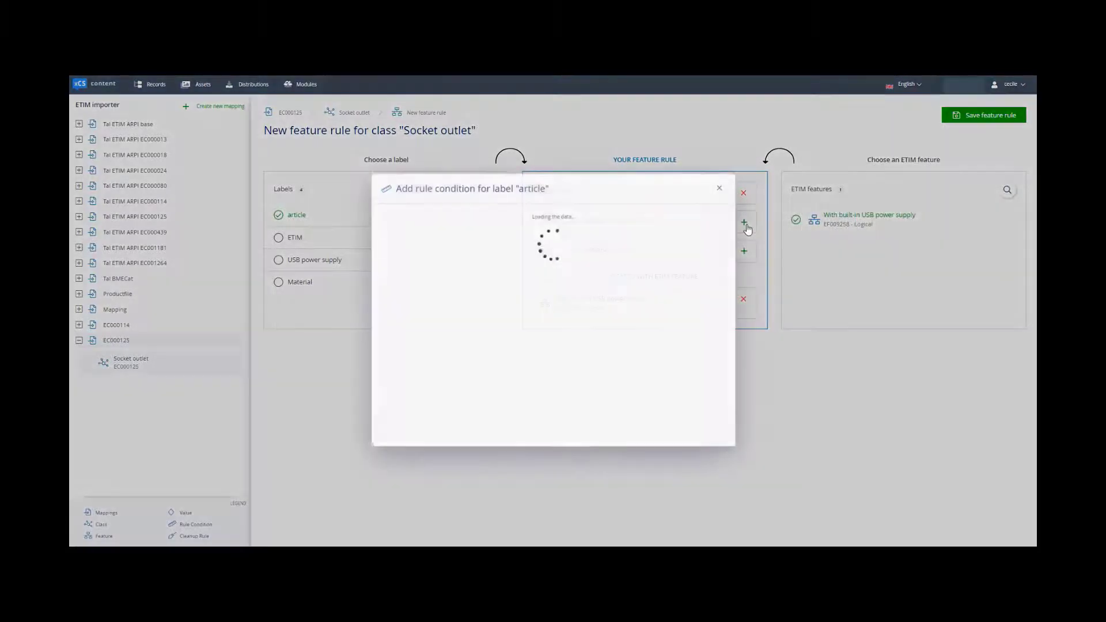
click(511, 239)
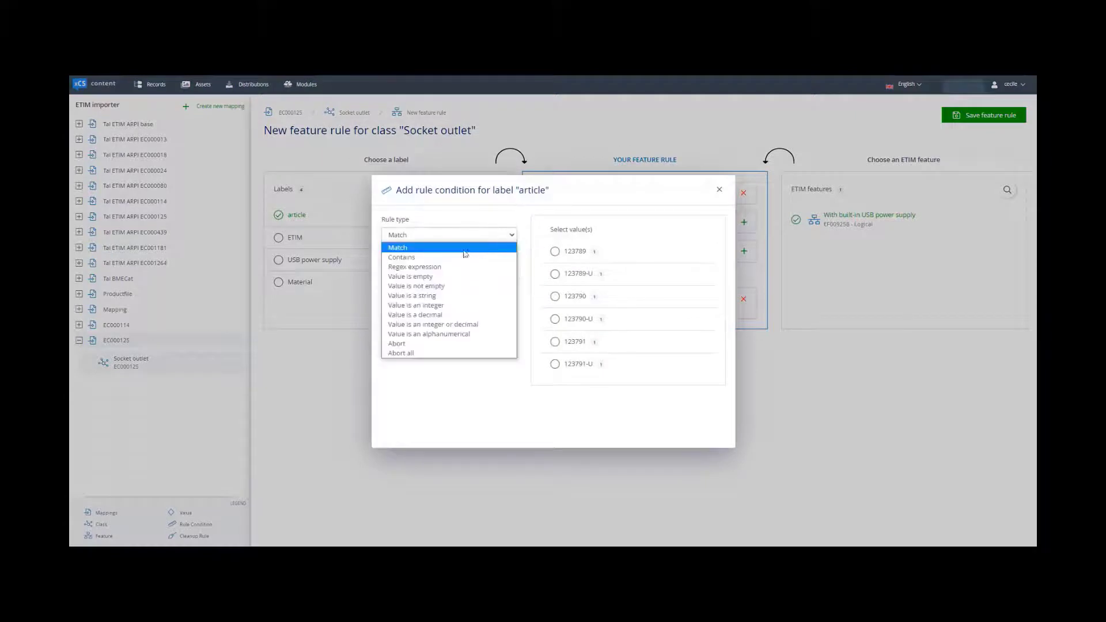
click(460, 255)
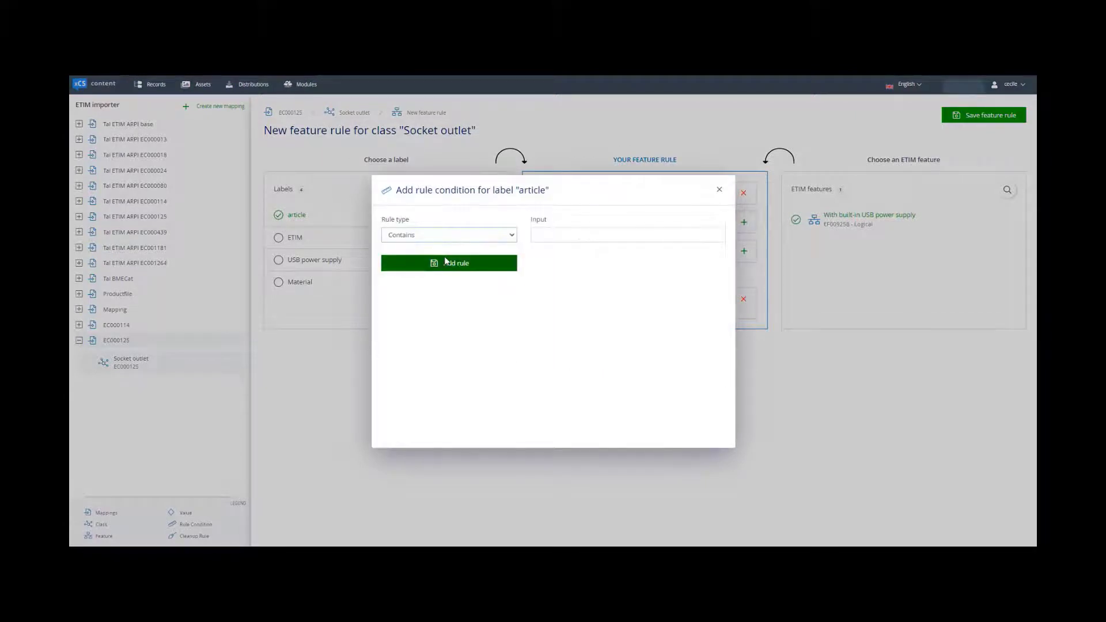
click(557, 237)
text(U)
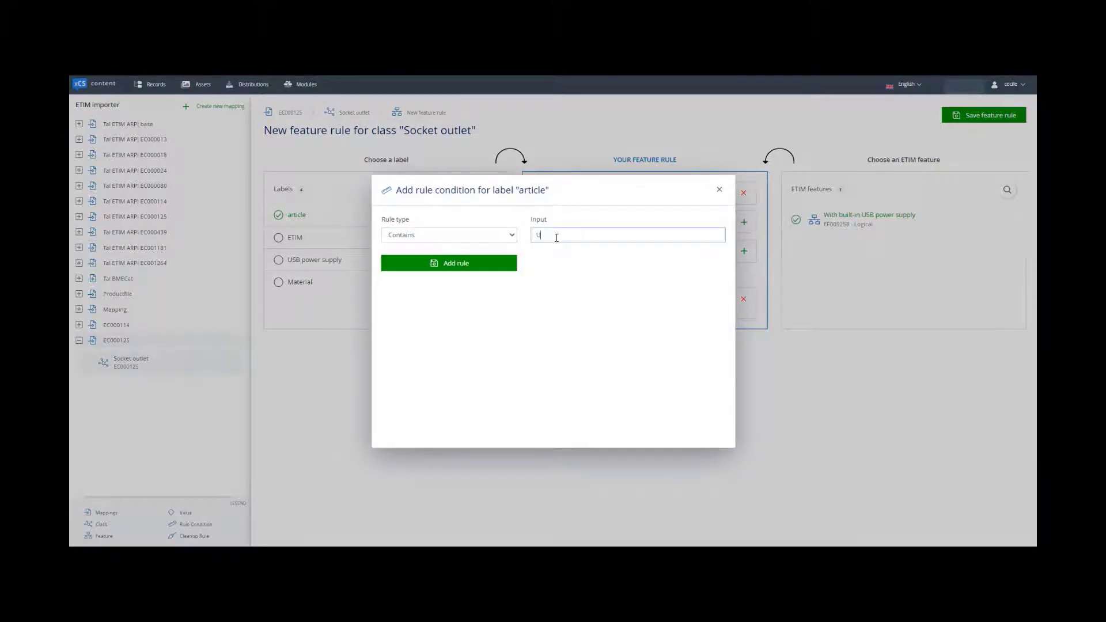
click(495, 262)
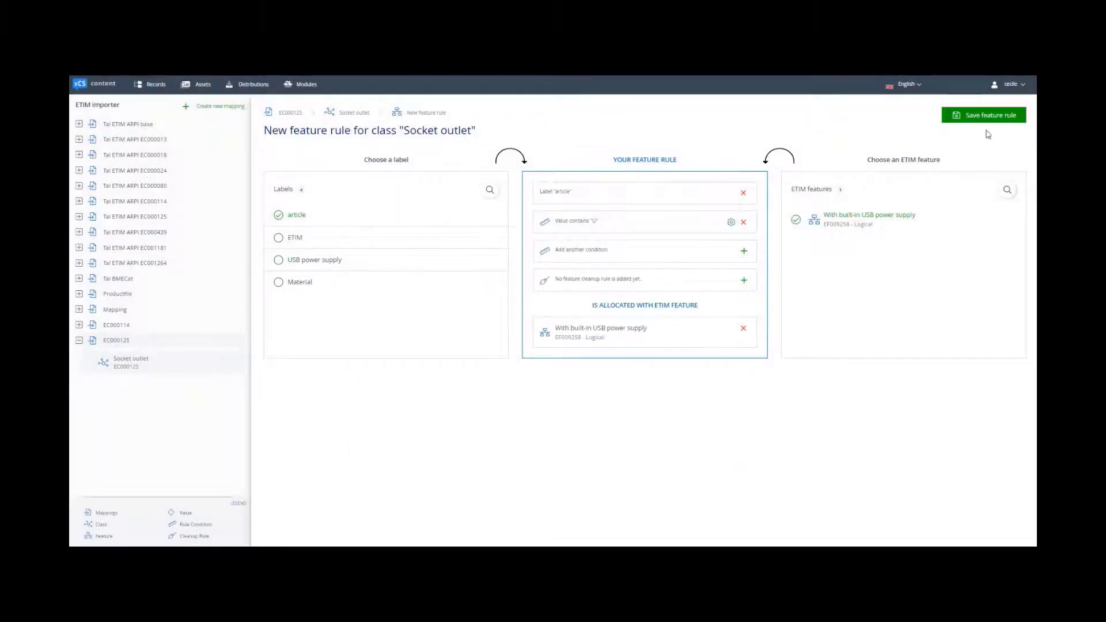
click(1001, 117)
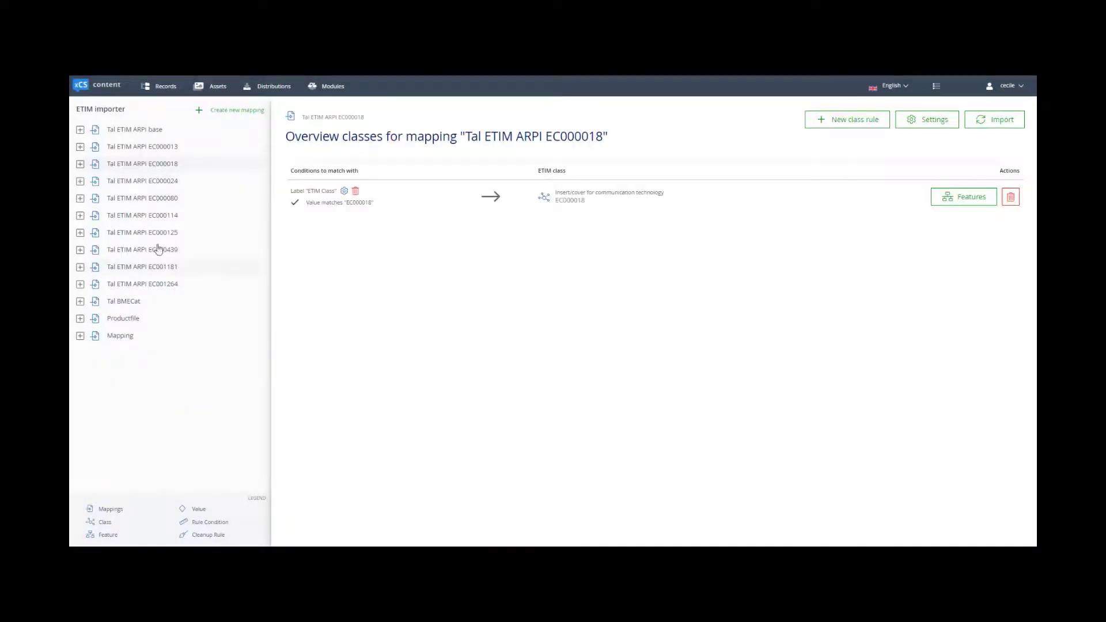
Add a new import of "2020 05 ETIM ARPI EC000018.txt" to the queue of mapping "Tal ETIM ARPI EC000018" and refresh the queue.
click(81, 166)
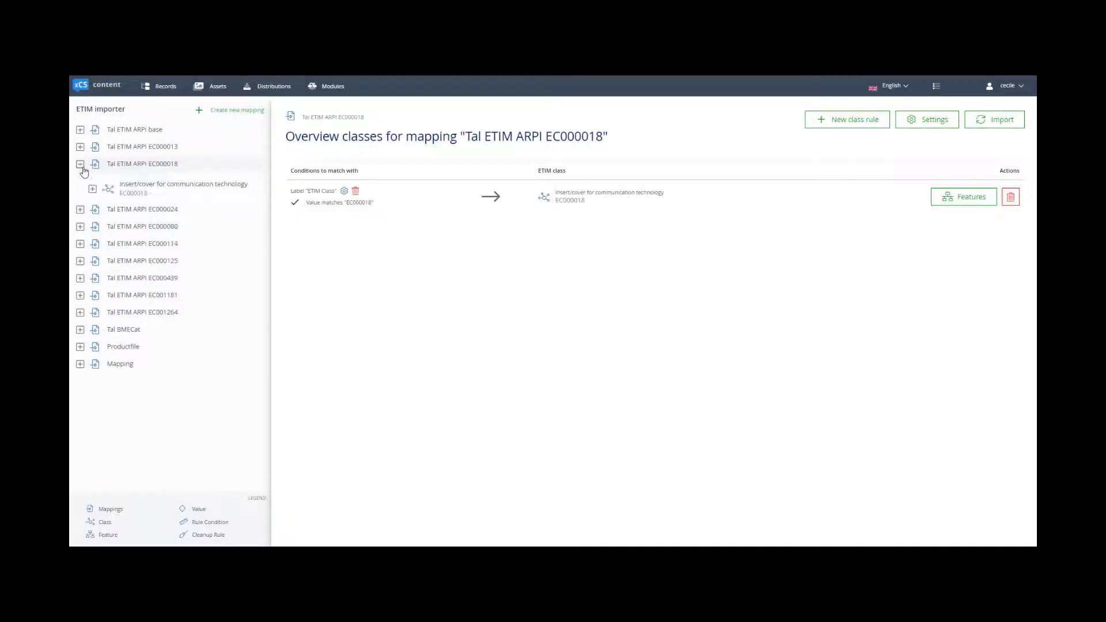
click(93, 190)
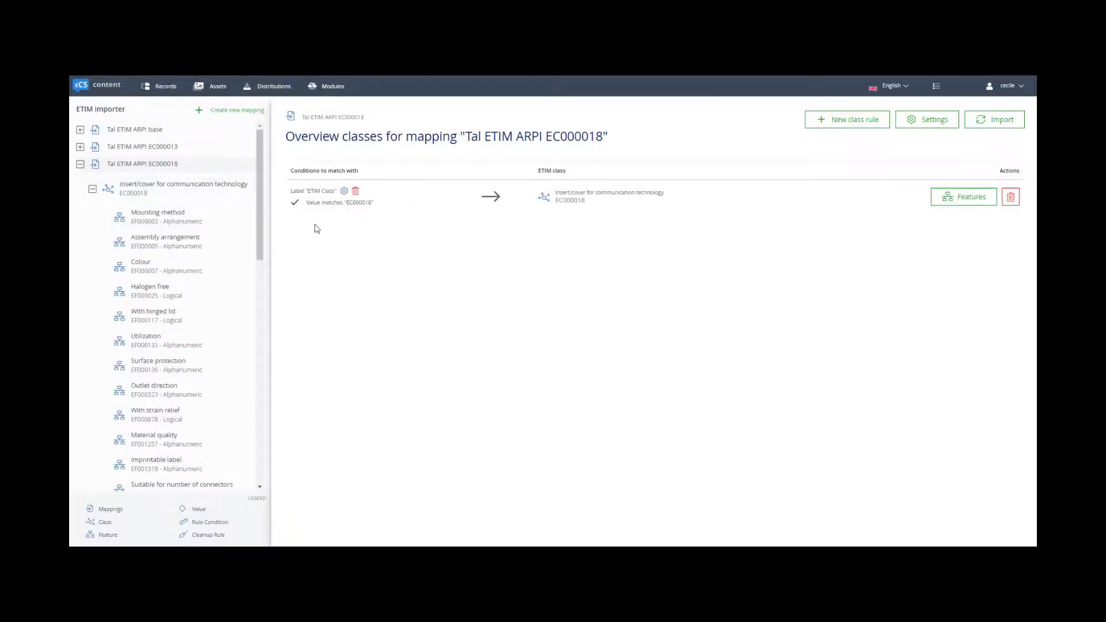
click(998, 121)
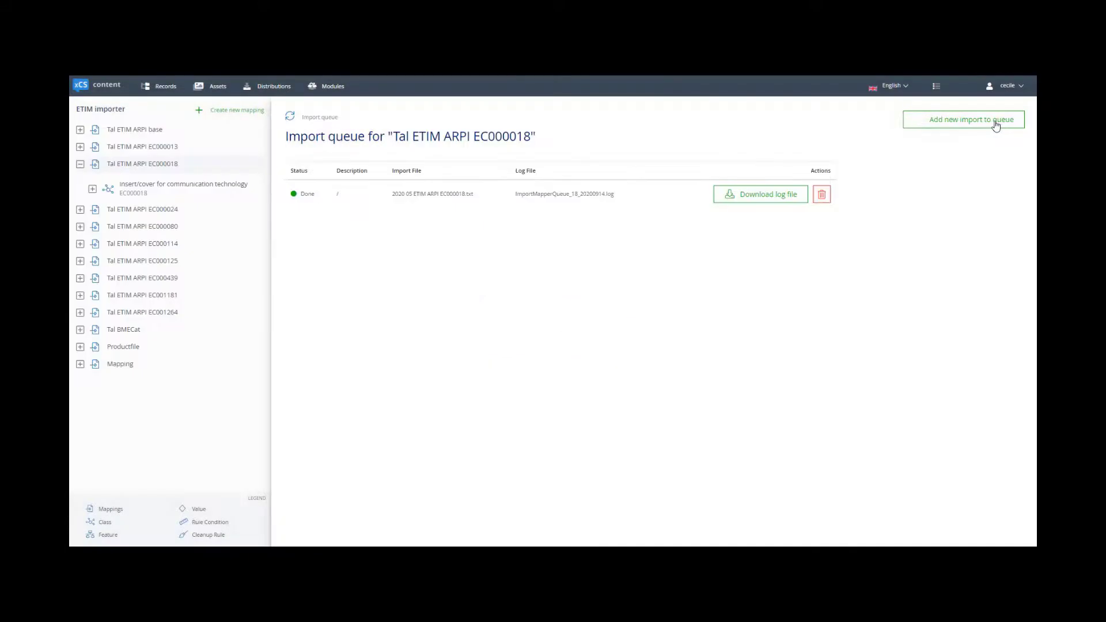
click(964, 122)
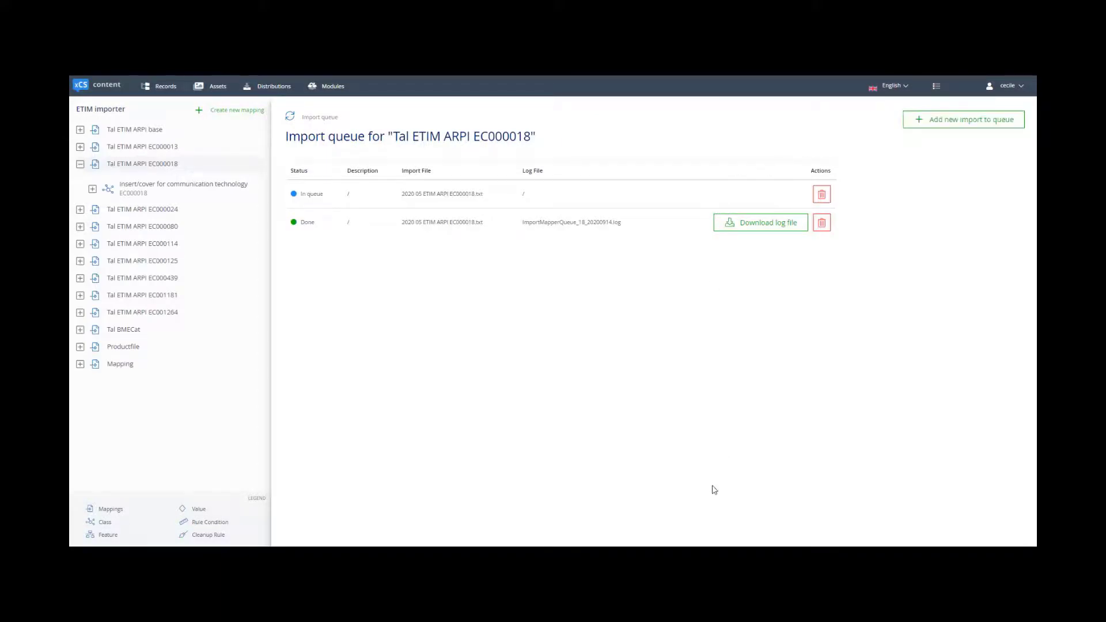
click(294, 121)
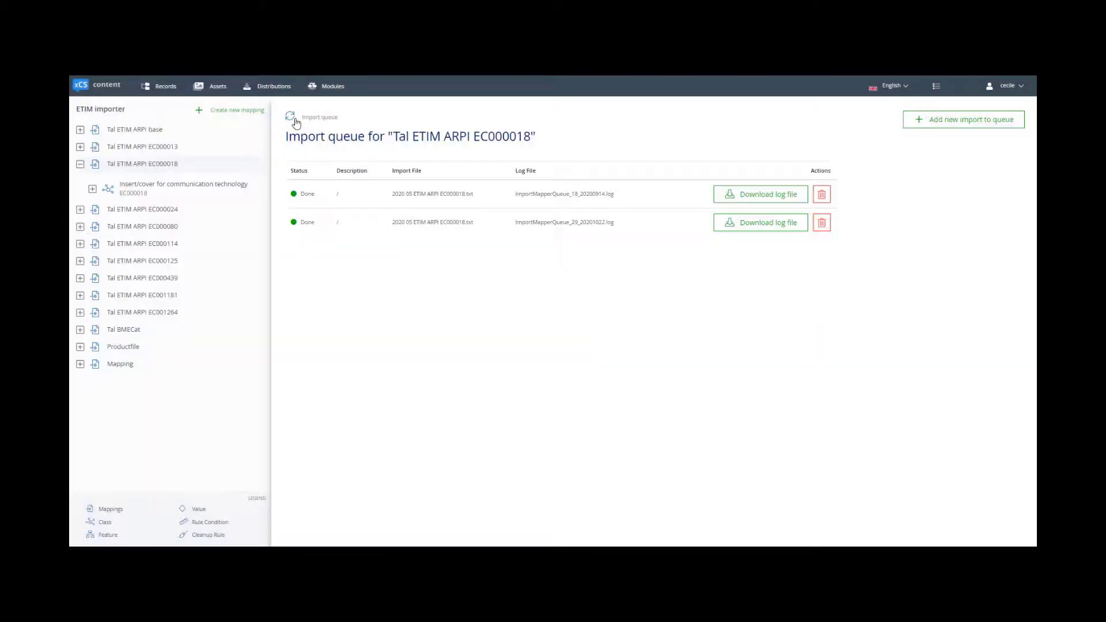
Open the record 1-AR7152901 and review its imported ETIM features.
click(165, 86)
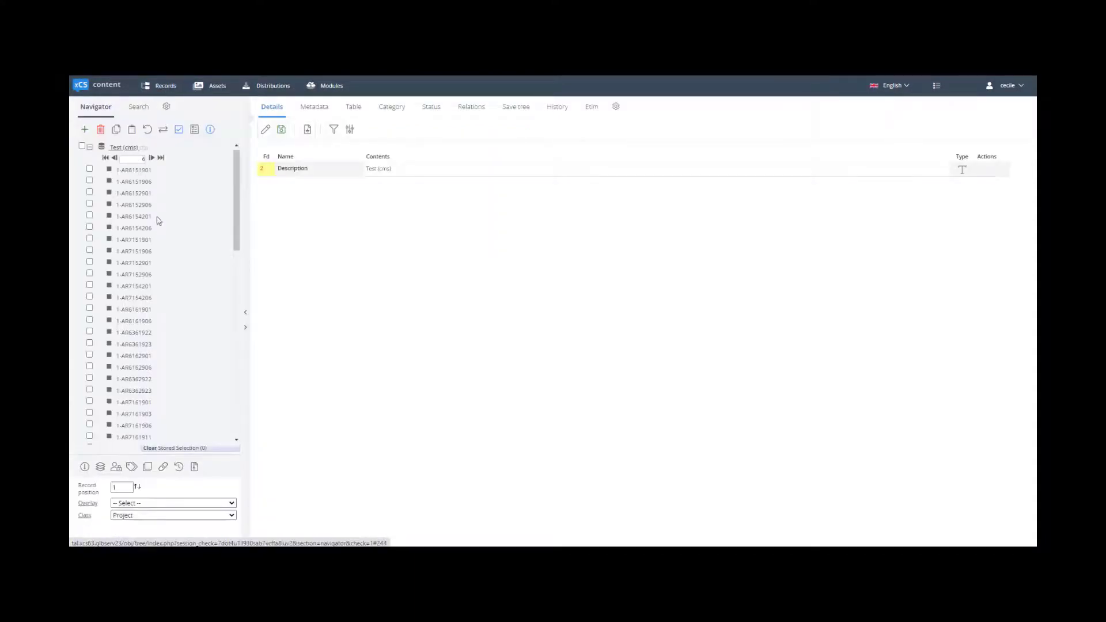
click(133, 263)
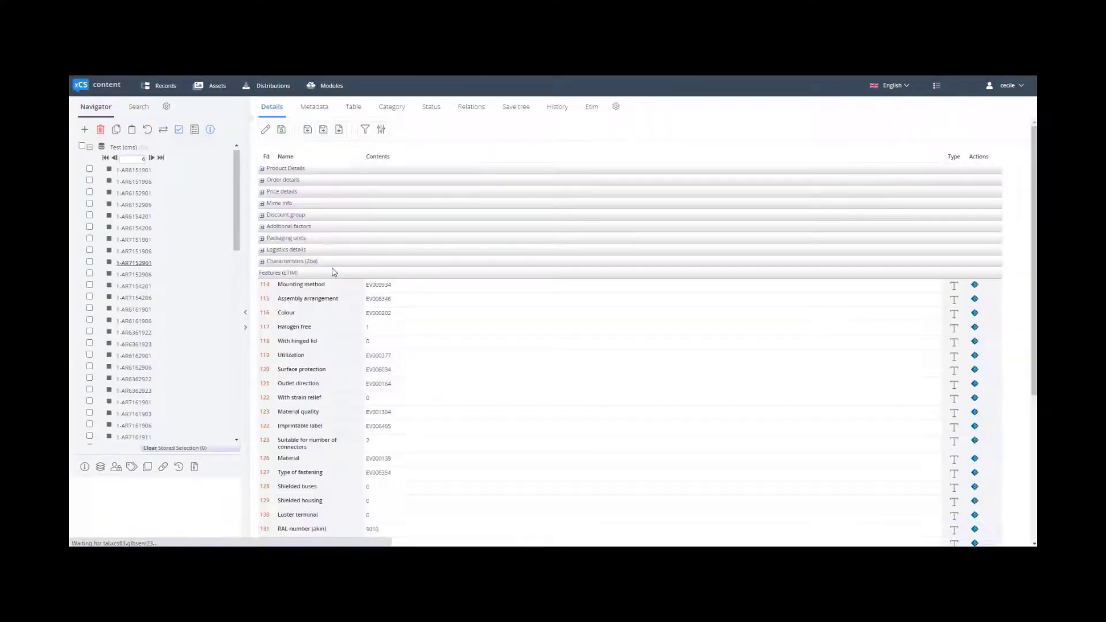
scroll(334, 280, down, 10)
scroll(337, 282, down, 2)
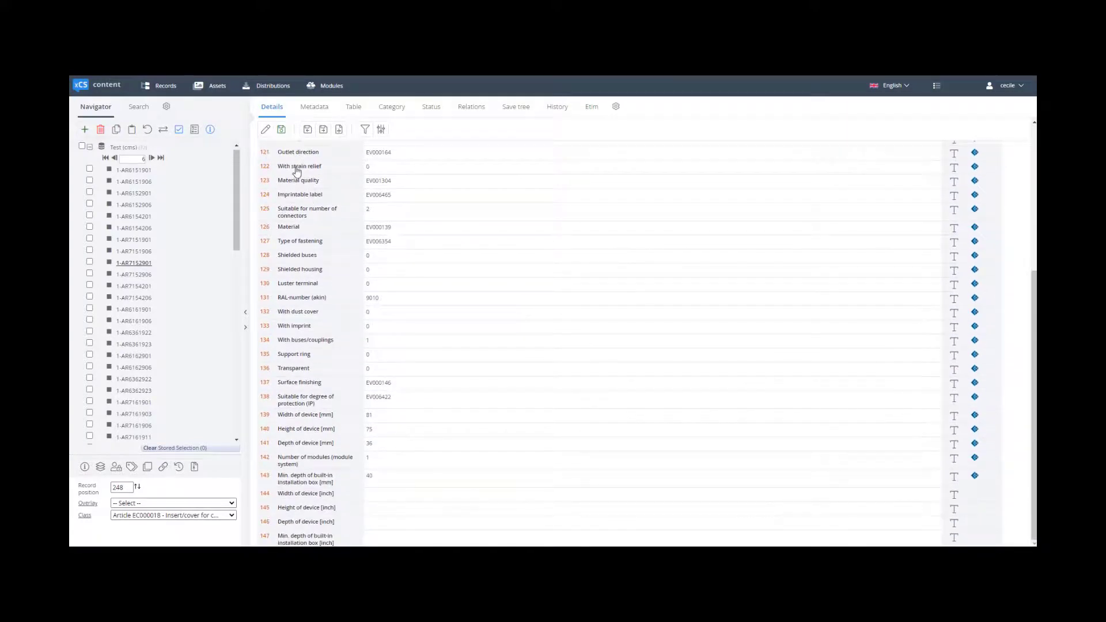
Open the field definition of "With strain relief" and collapse the field list of the class Article EC000018.
click(296, 171)
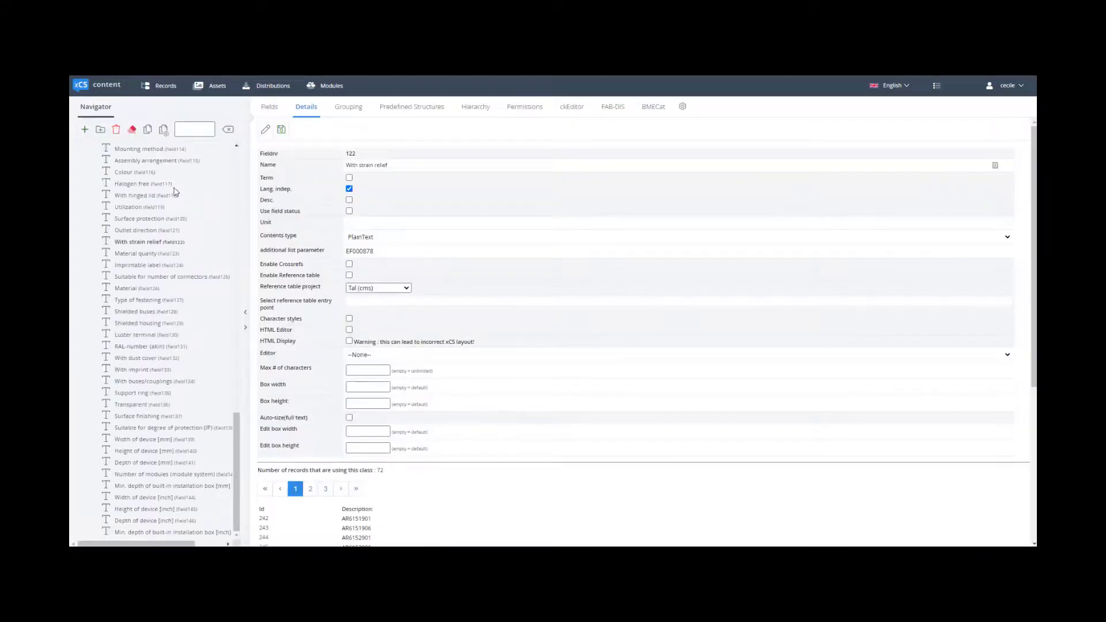
scroll(183, 224, up, 10)
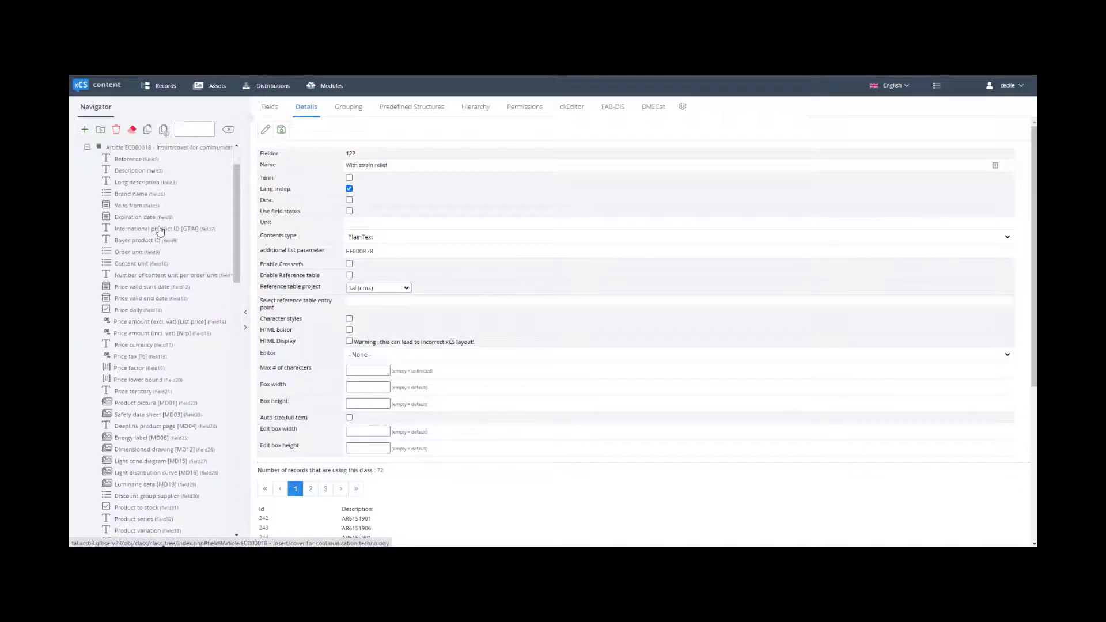
click(86, 197)
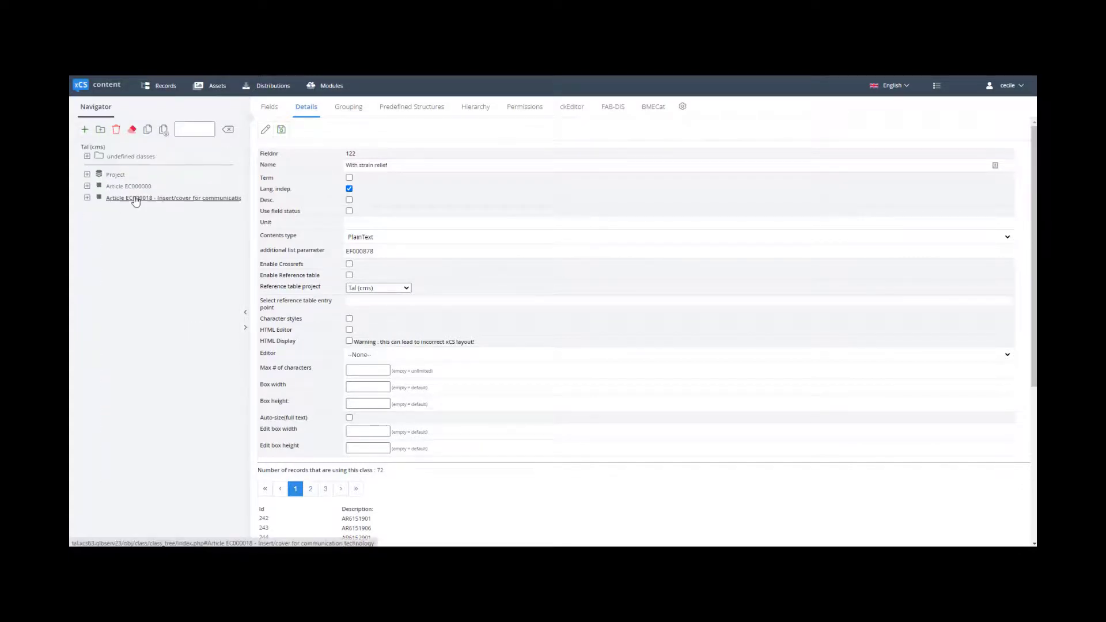
Open the class Article EC000018 - Insert/cover for communication technology and review its list of fields.
click(134, 197)
click(270, 108)
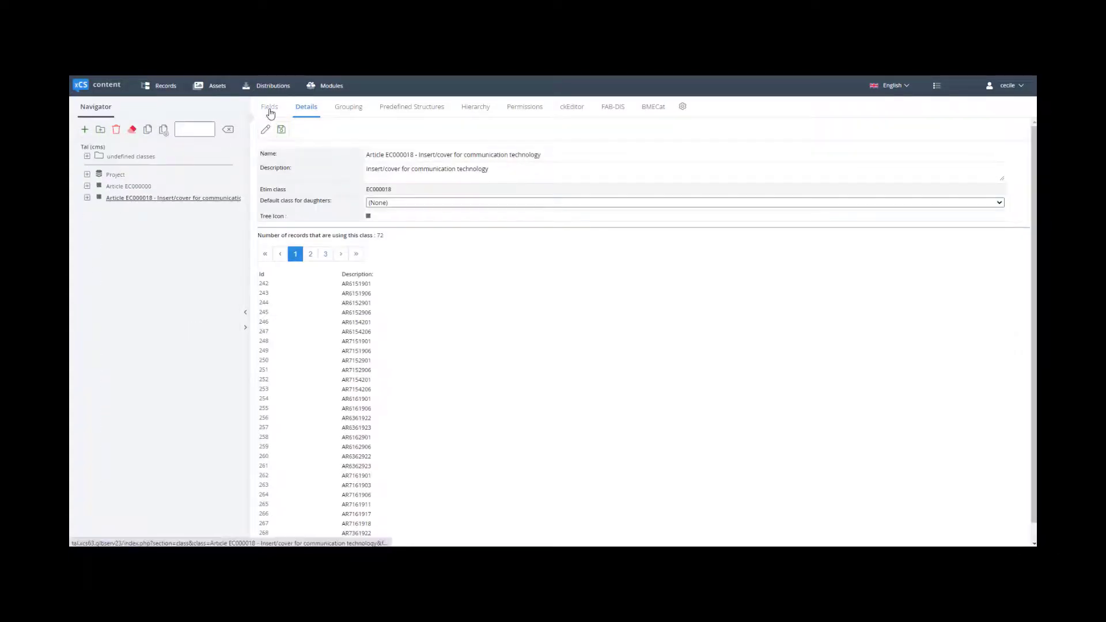
scroll(322, 232, down, 15)
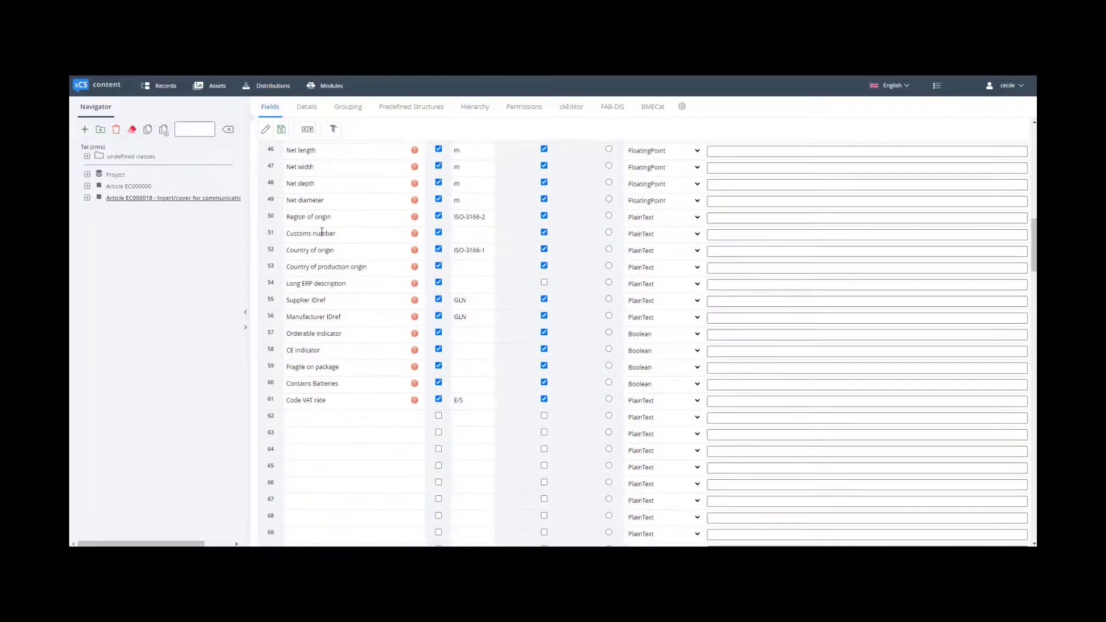
scroll(321, 230, up, 8)
scroll(322, 213, up, 8)
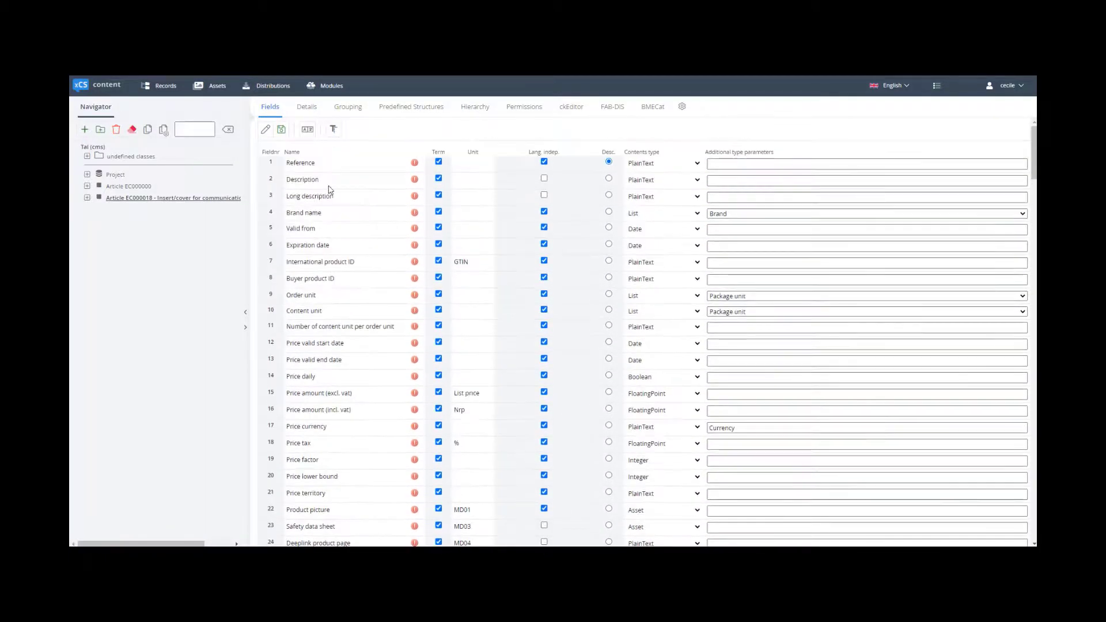
Return to the record 1-AR7152901 and review its ETIM feature codes and values in the Etim view.
click(165, 91)
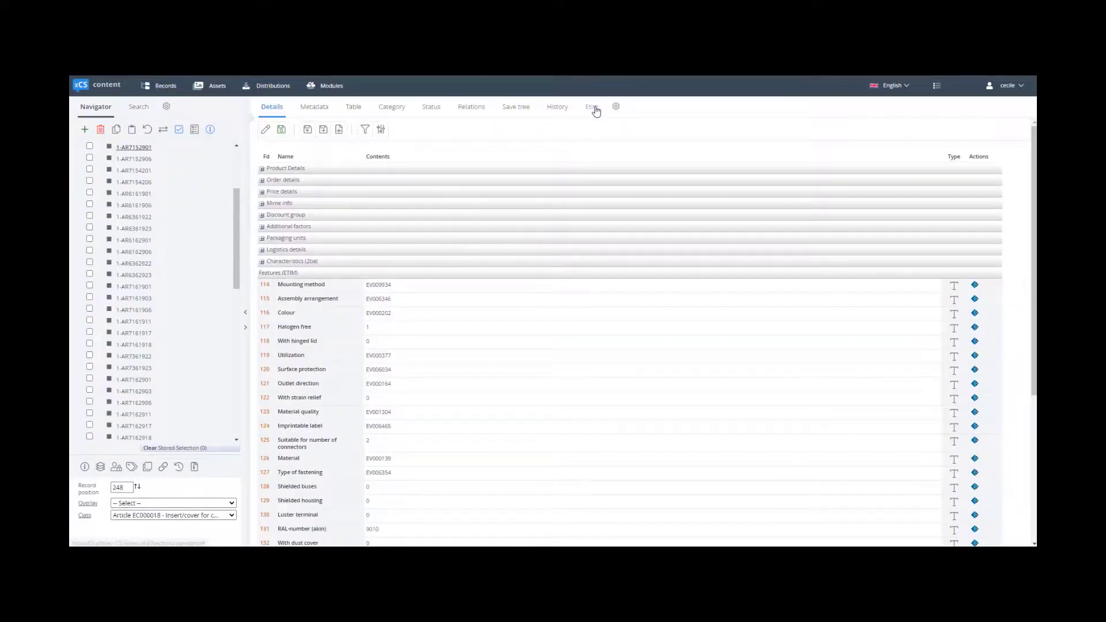
click(593, 110)
scroll(638, 317, down, 3)
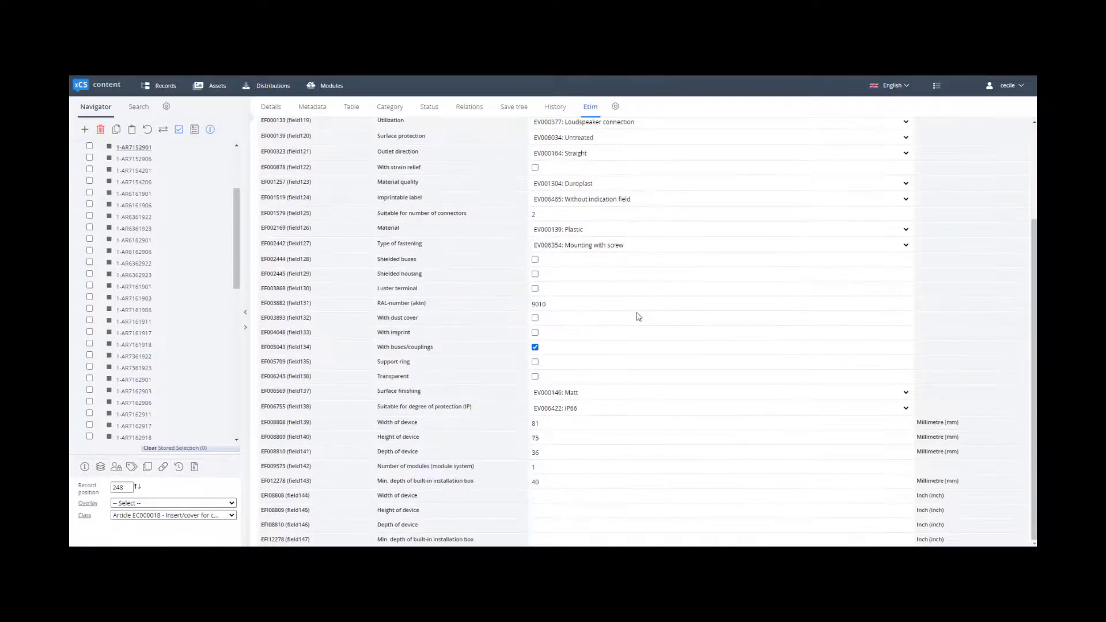
scroll(610, 364, up, 3)
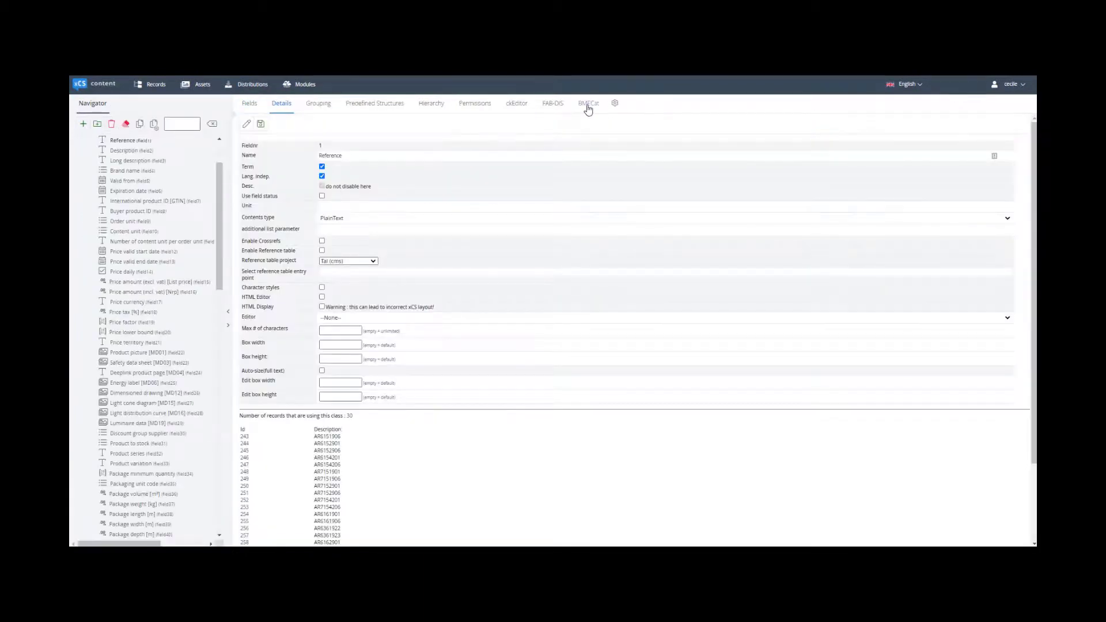
Open the class's BMECat mapping and examine the product details, the required-field legend and the Supplier ID explanation.
click(588, 104)
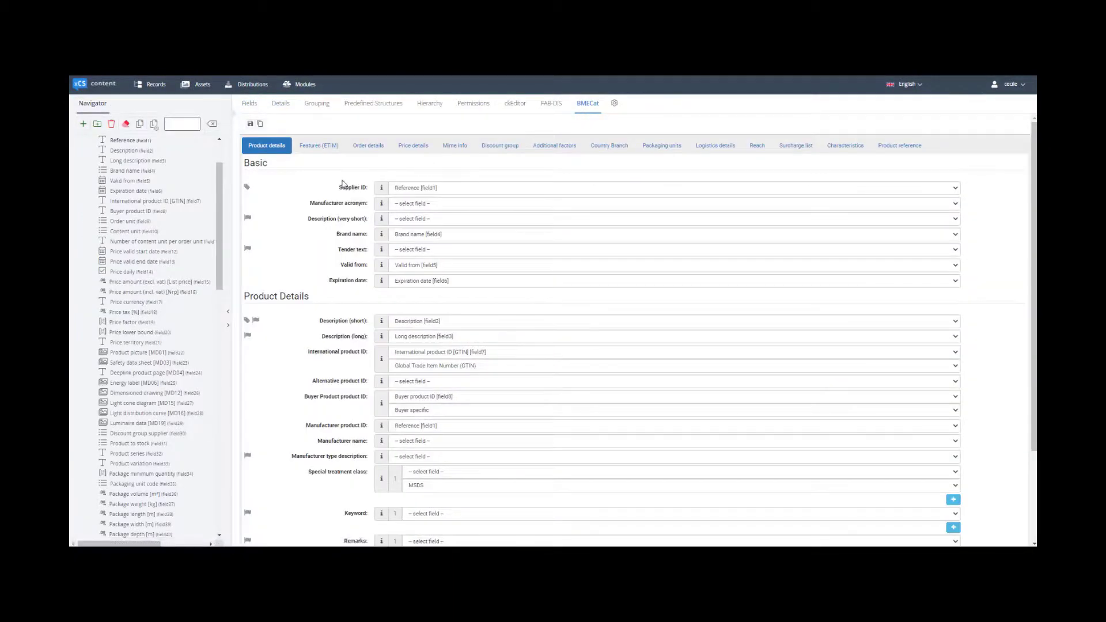
scroll(291, 270, down, 3)
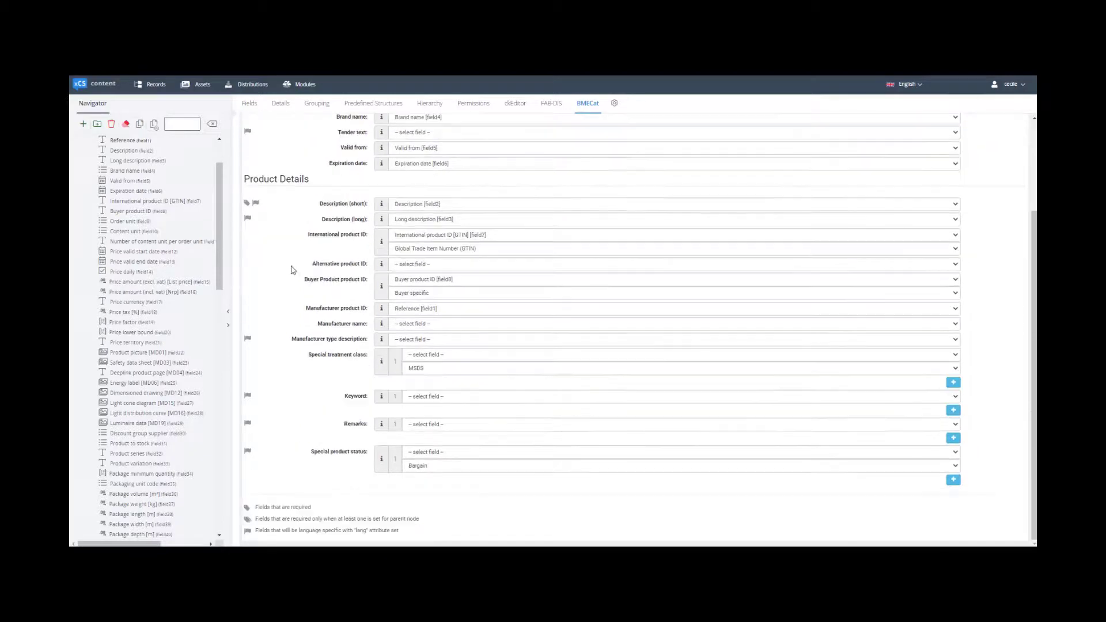
drag(257, 510, 317, 509)
scroll(312, 476, up, 3)
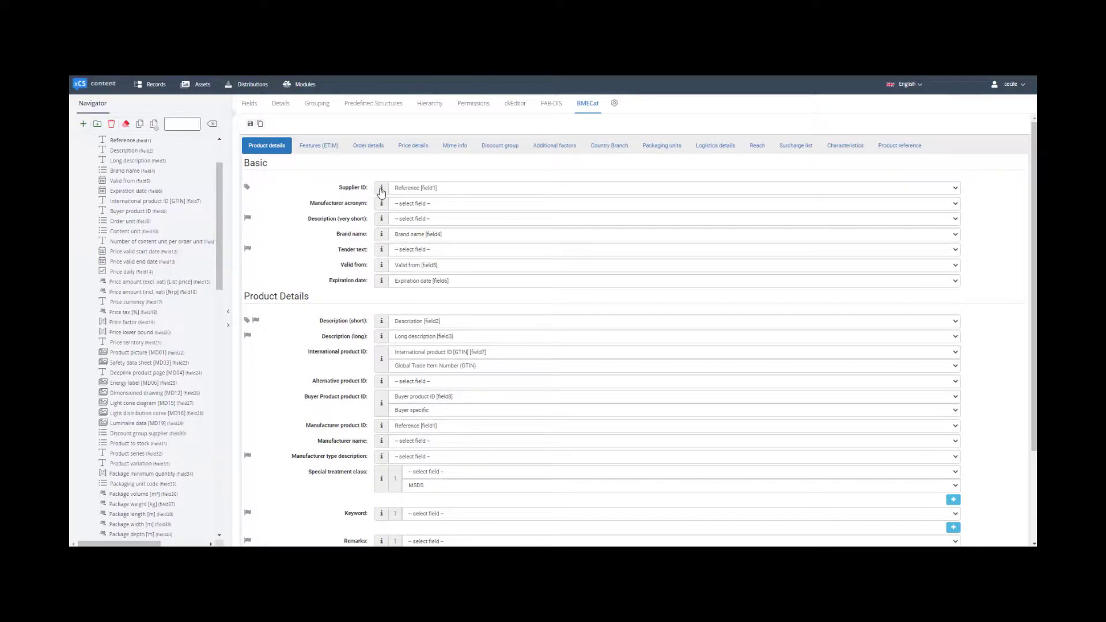
mouse_move(381, 191)
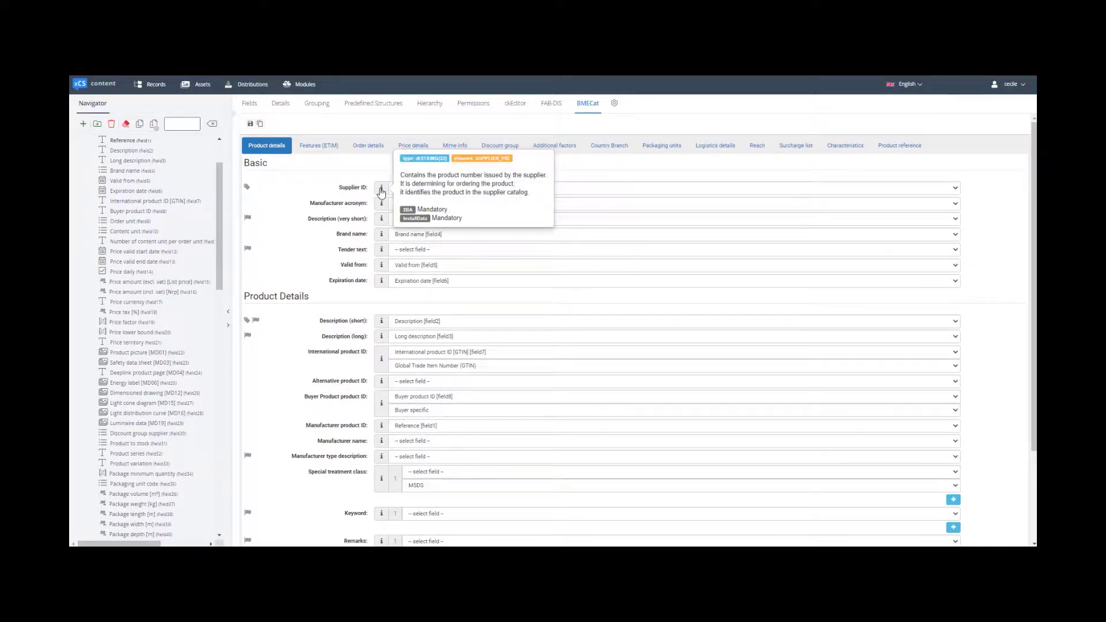
Try Product Details [field100] for the Supplier ID, set it back to Reference [field1] and save the BMECat mapping.
click(451, 190)
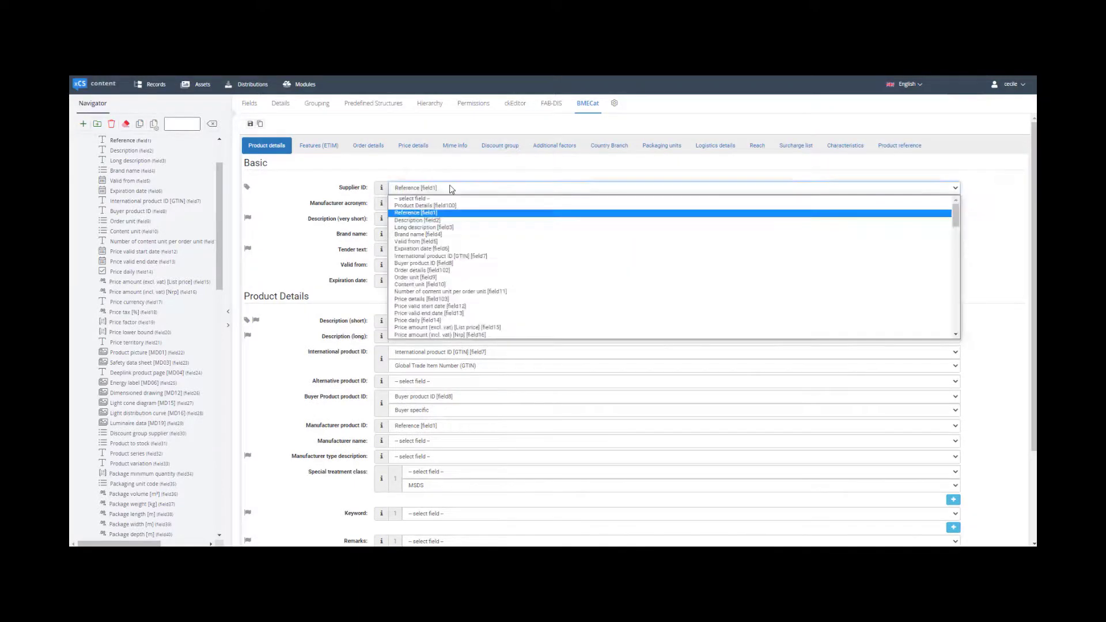
click(437, 205)
click(450, 189)
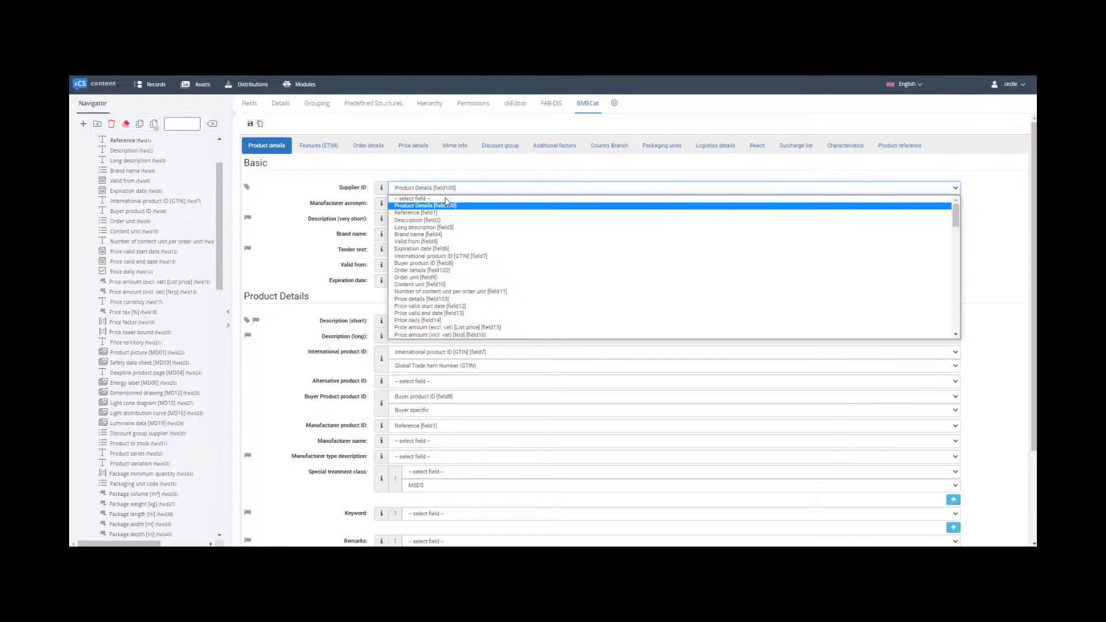
click(441, 213)
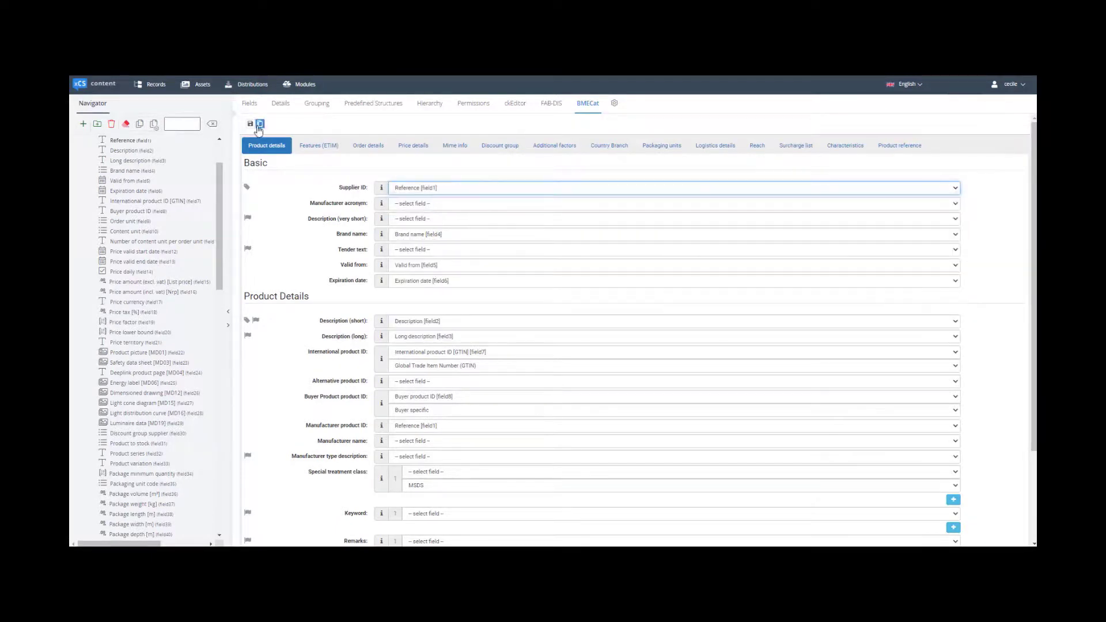
click(250, 124)
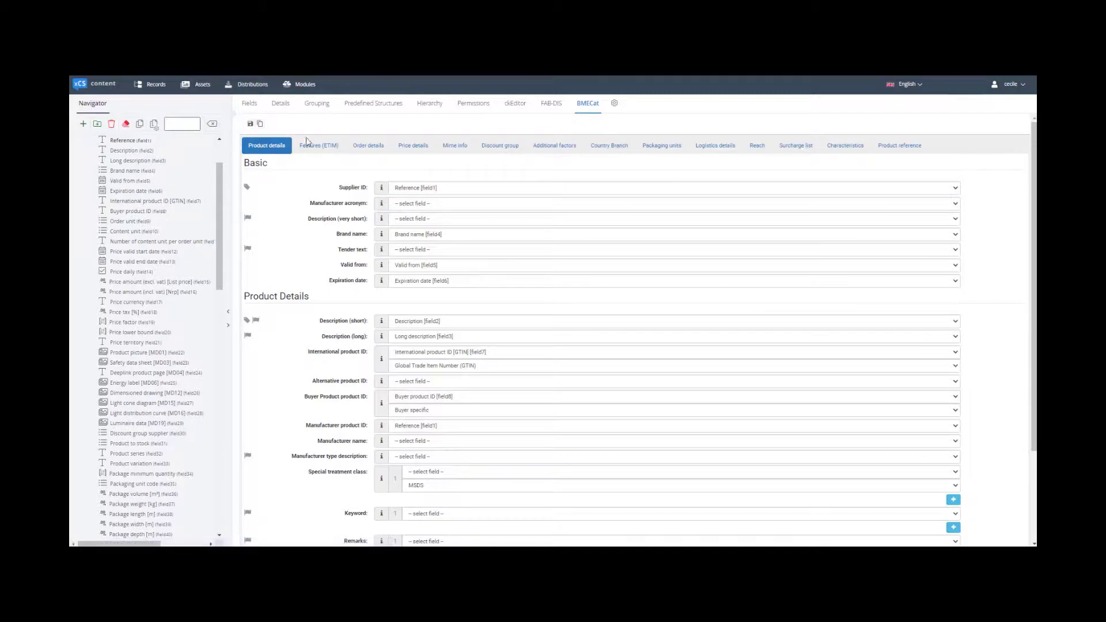
Review the BMECat mappings for order details, price details and mime info, and save the mapping.
click(373, 147)
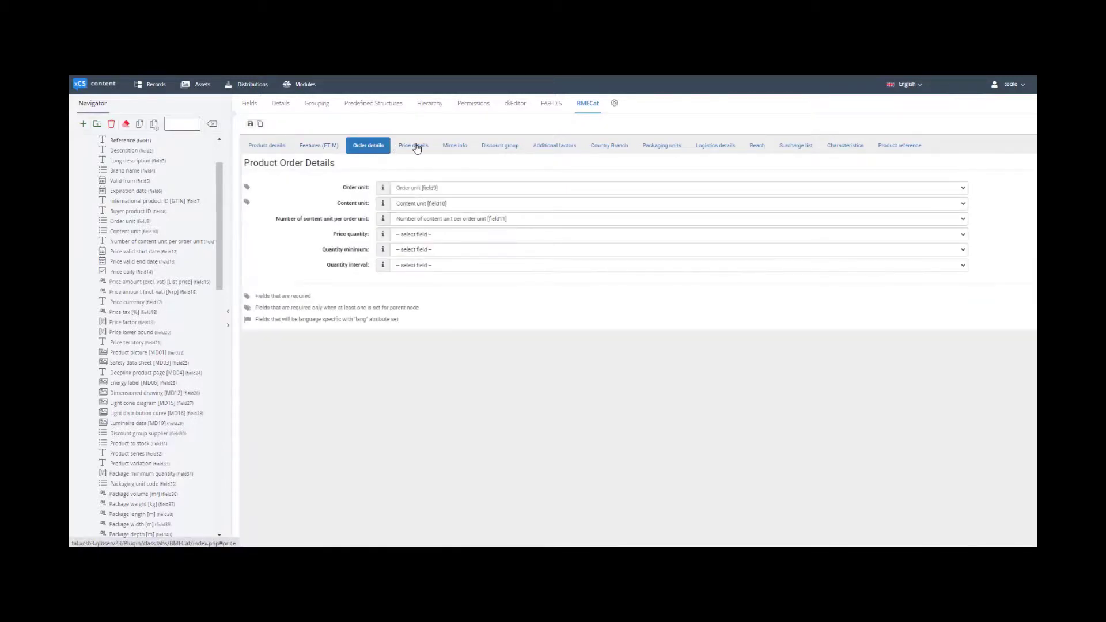
click(416, 147)
click(461, 147)
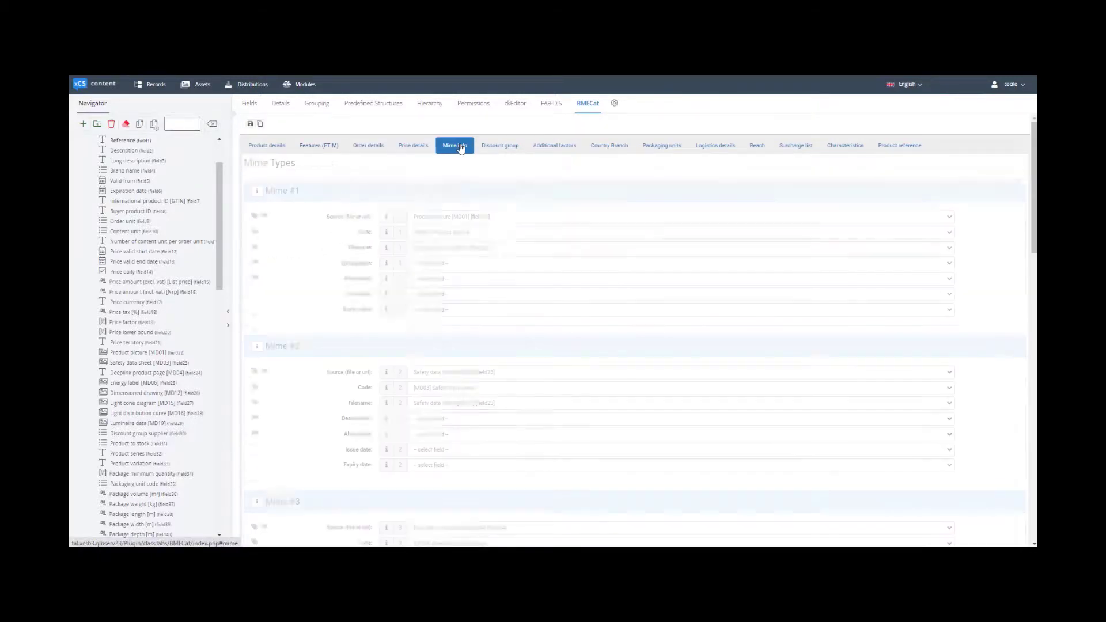
click(249, 126)
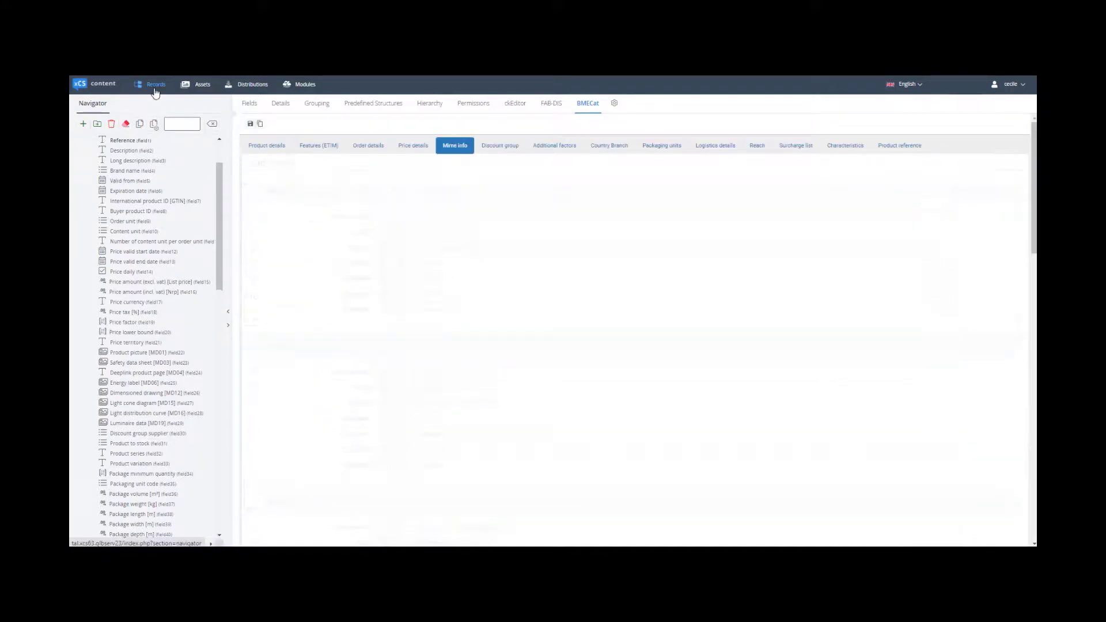
Open the records and review the product, order, price, logistics and ETIM details of record 1-AR6151906.
click(155, 85)
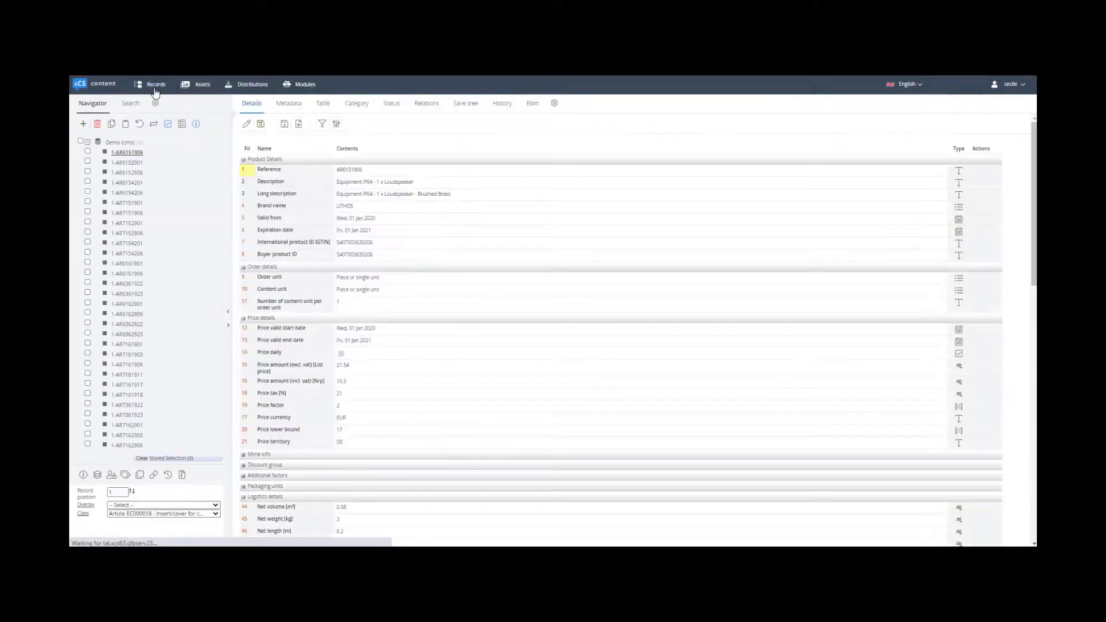
scroll(355, 237, down, 4)
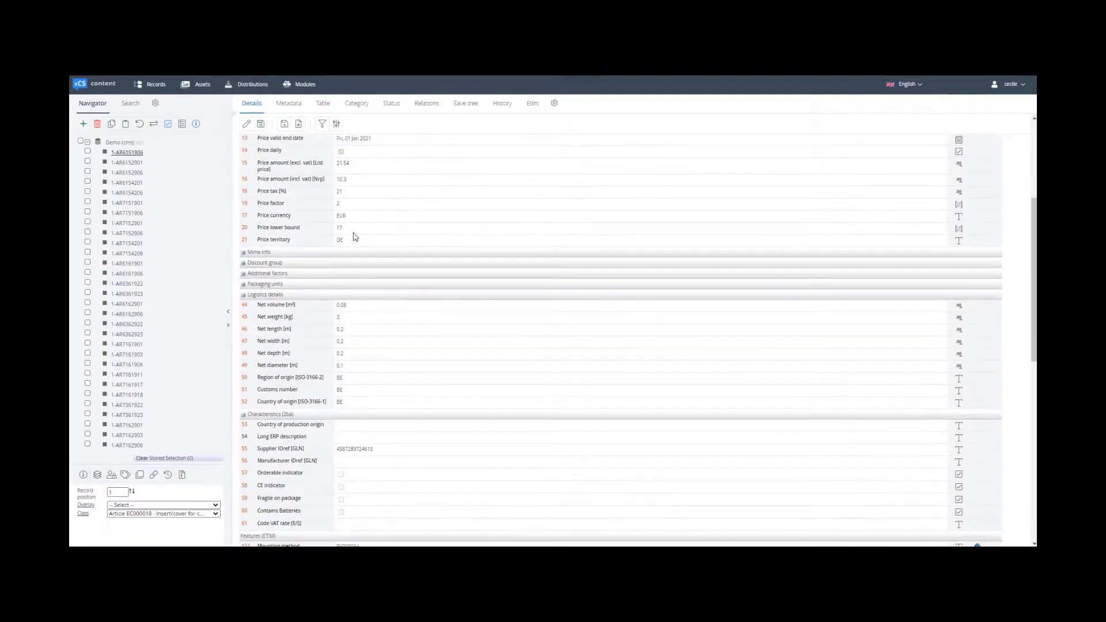
scroll(353, 235, down, 2)
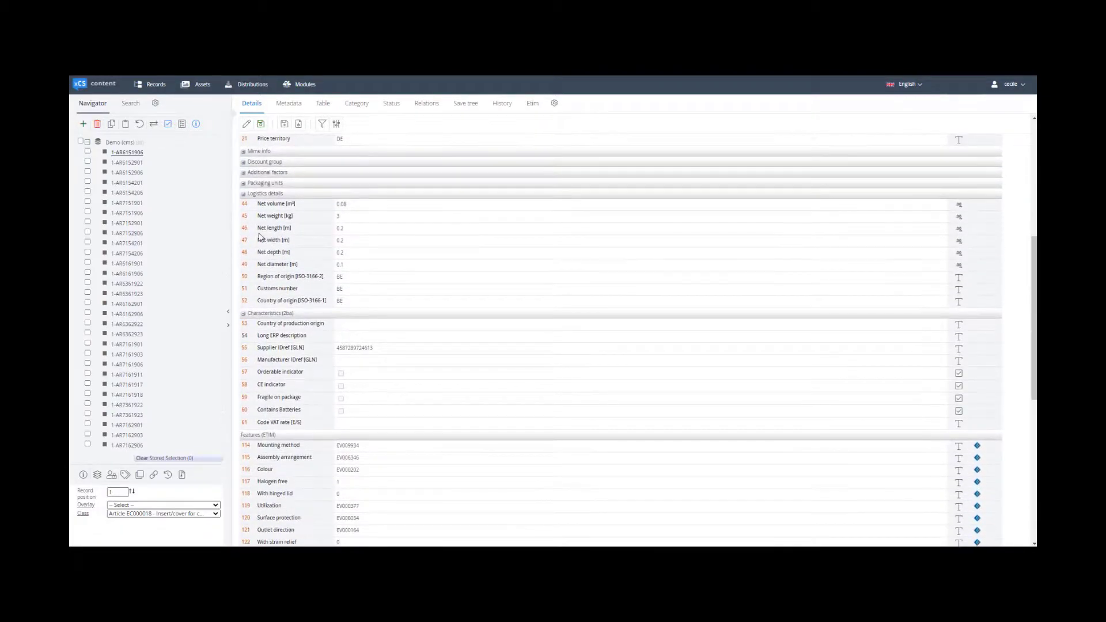
scroll(318, 265, up, 6)
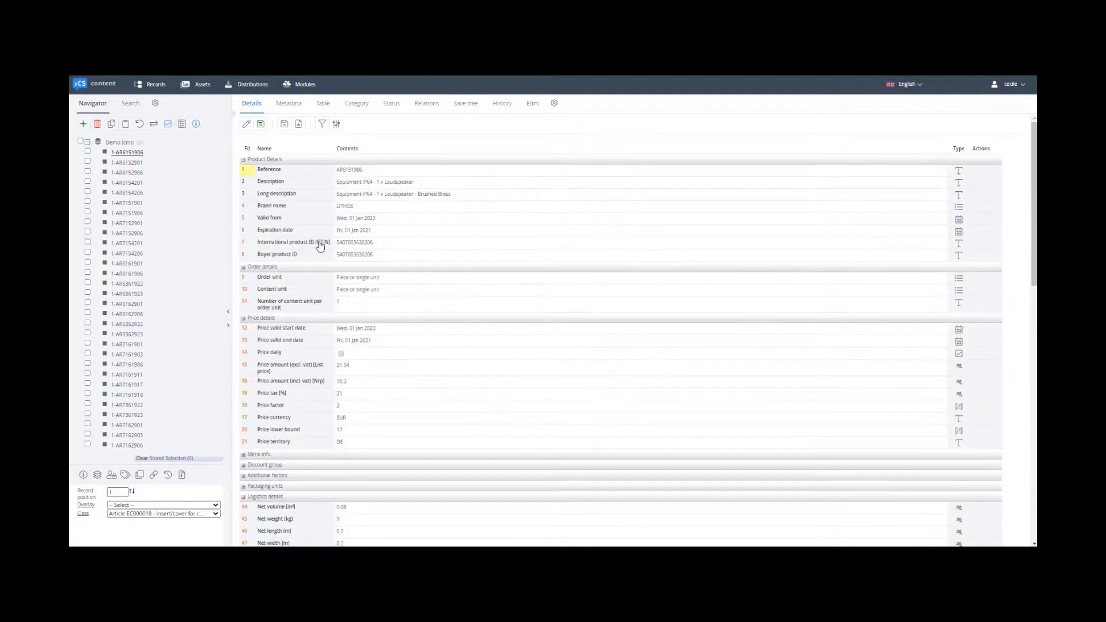
Run a BMECat export with the InstallData buyer preset and download the export file.
click(301, 84)
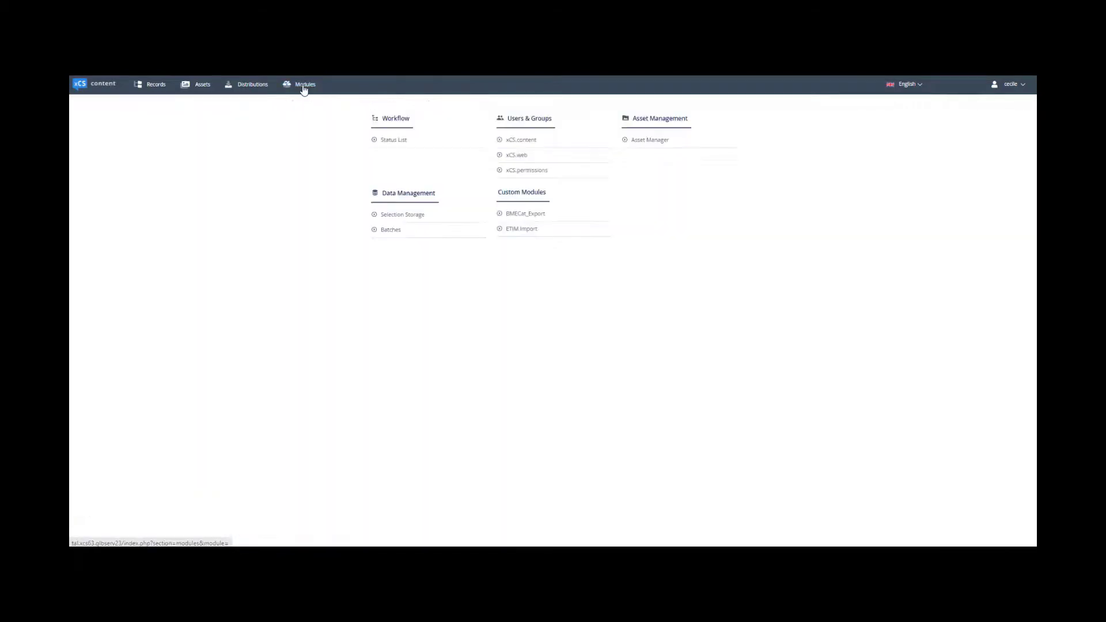
click(525, 216)
click(510, 261)
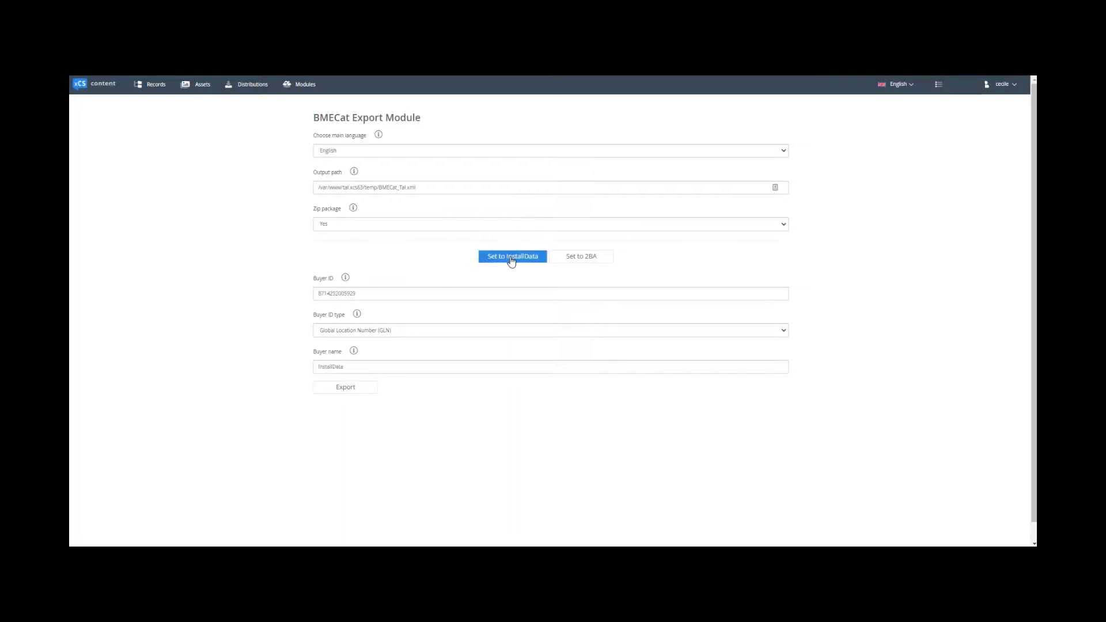
click(346, 390)
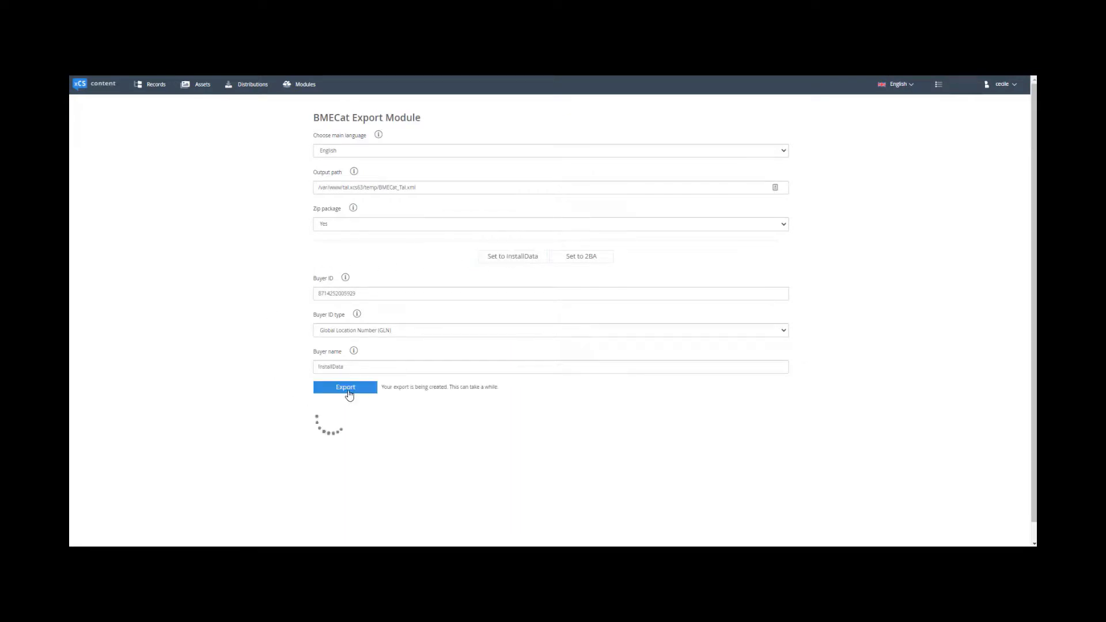
click(348, 436)
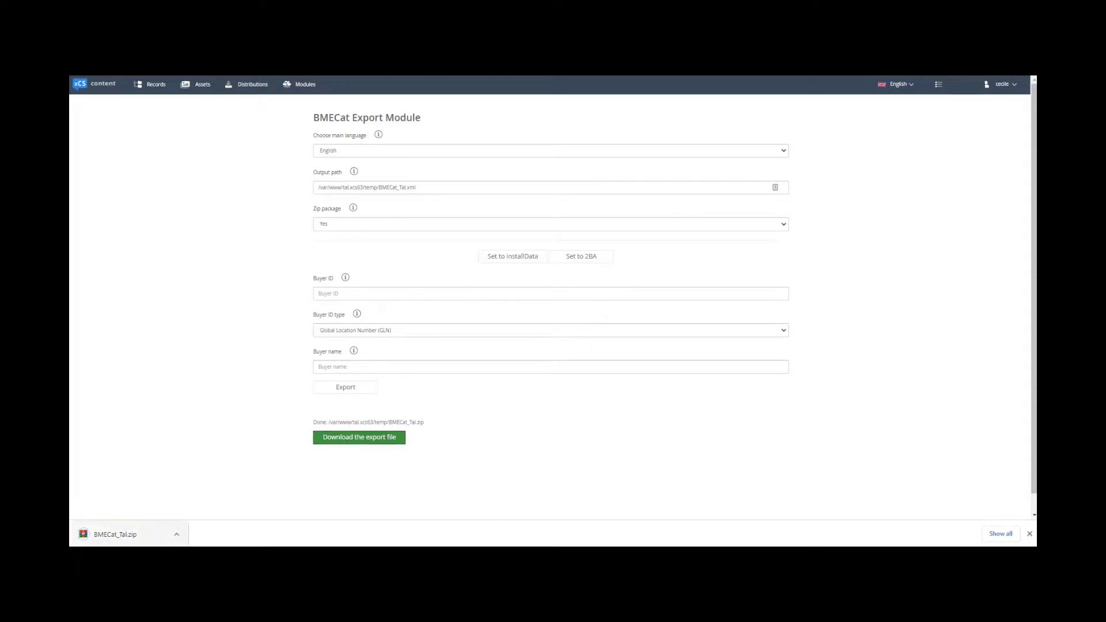
Show the downloaded export in its folder and extract the BMECat_export archive to the proposed destination.
right_click(136, 539)
click(165, 517)
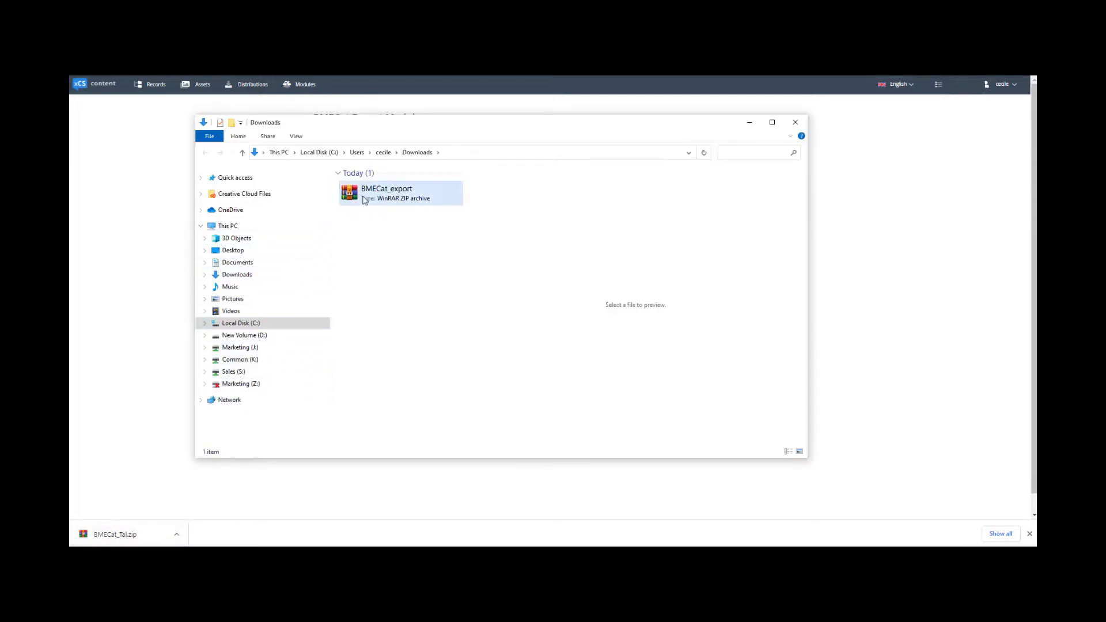
right_click(363, 200)
click(371, 227)
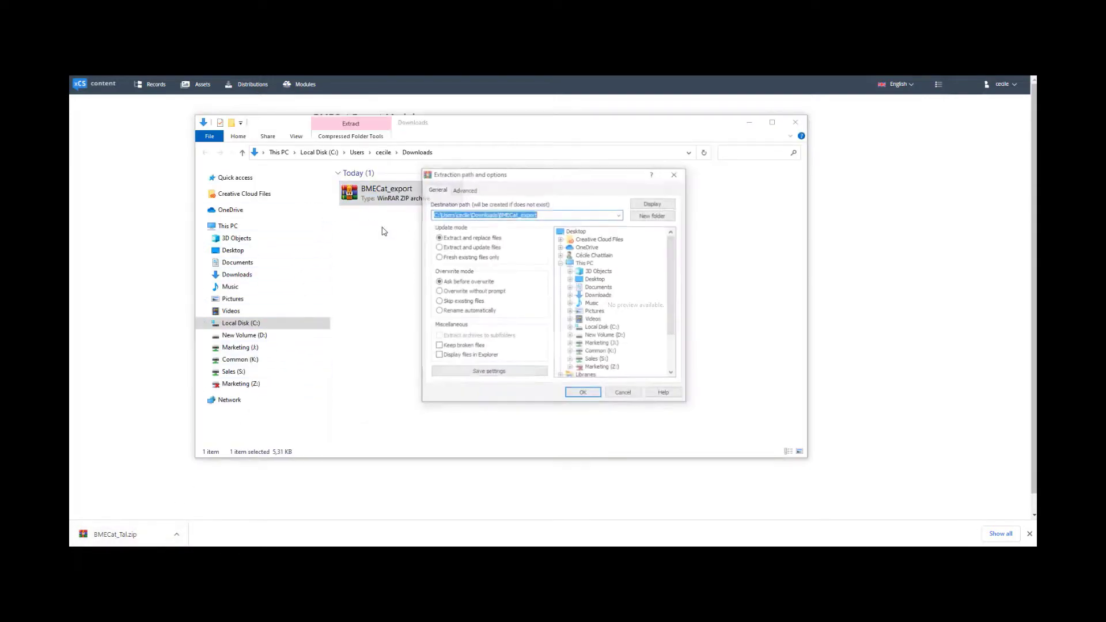
click(595, 399)
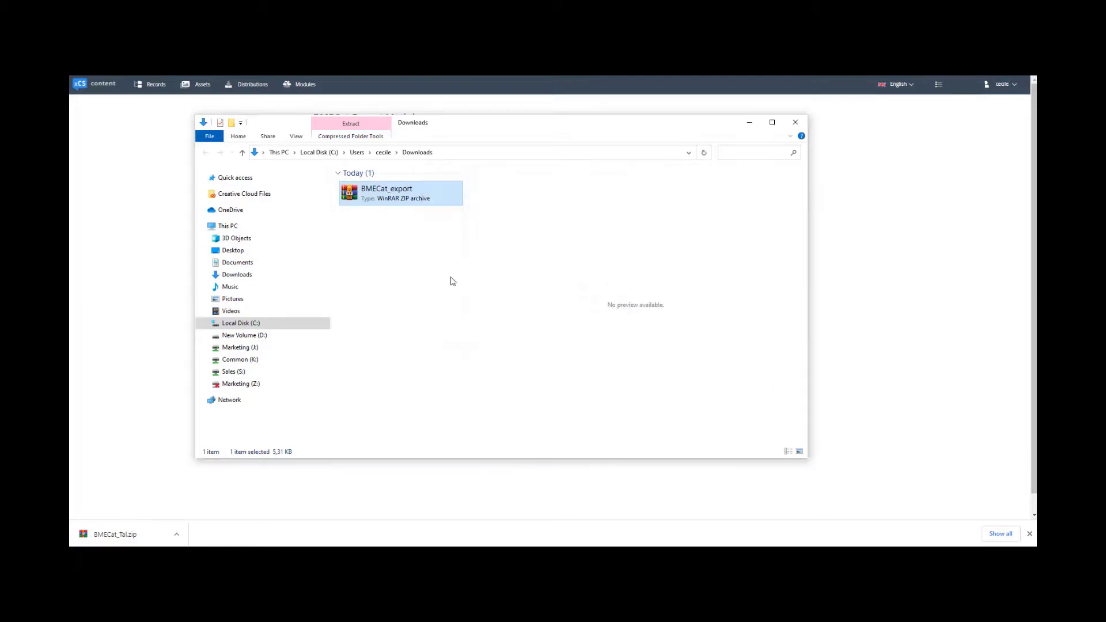
Open the extracted BMECat_export folder, open the BMECat_Tal file in Notepad++ and review its XML content.
right_click(388, 224)
click(418, 234)
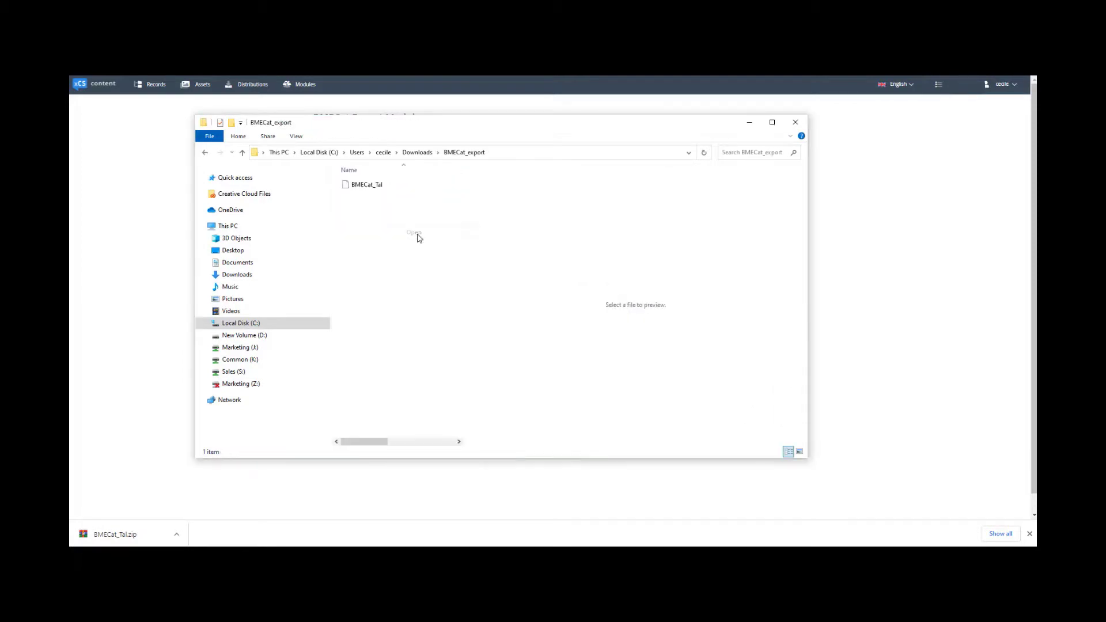
click(379, 185)
right_click(378, 185)
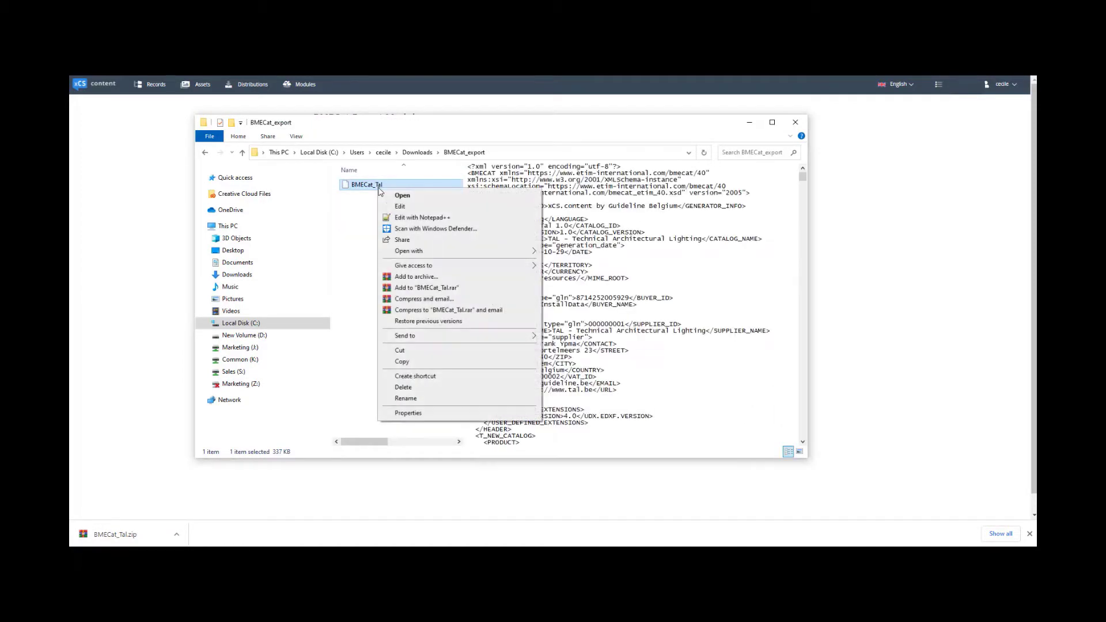
click(420, 217)
scroll(559, 316, down, 20)
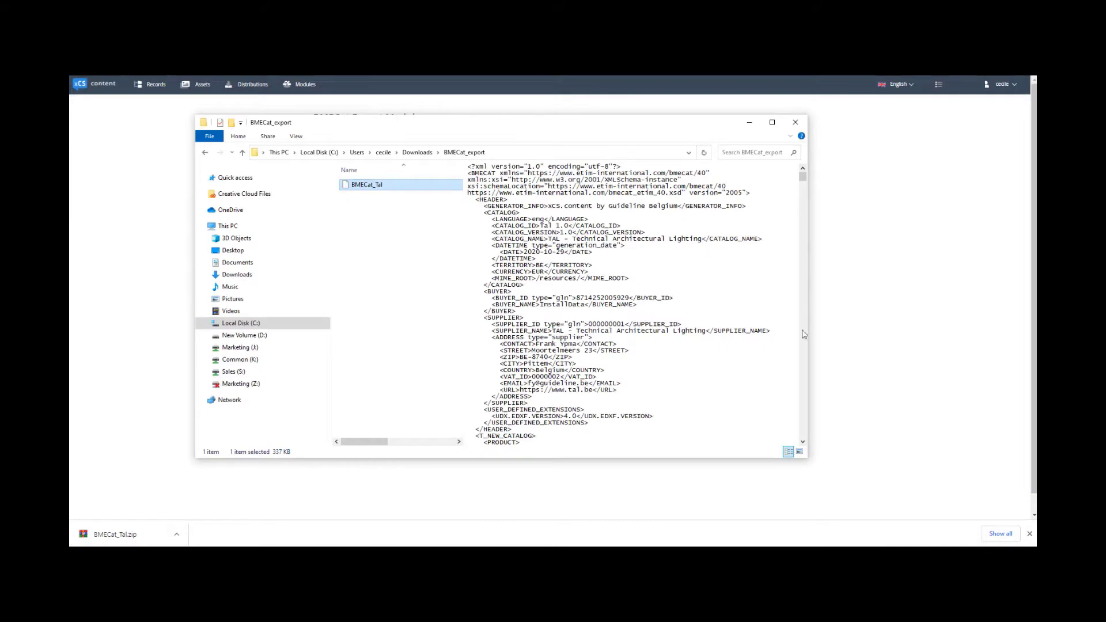
Switch back to xCS content and open the records.
click(883, 327)
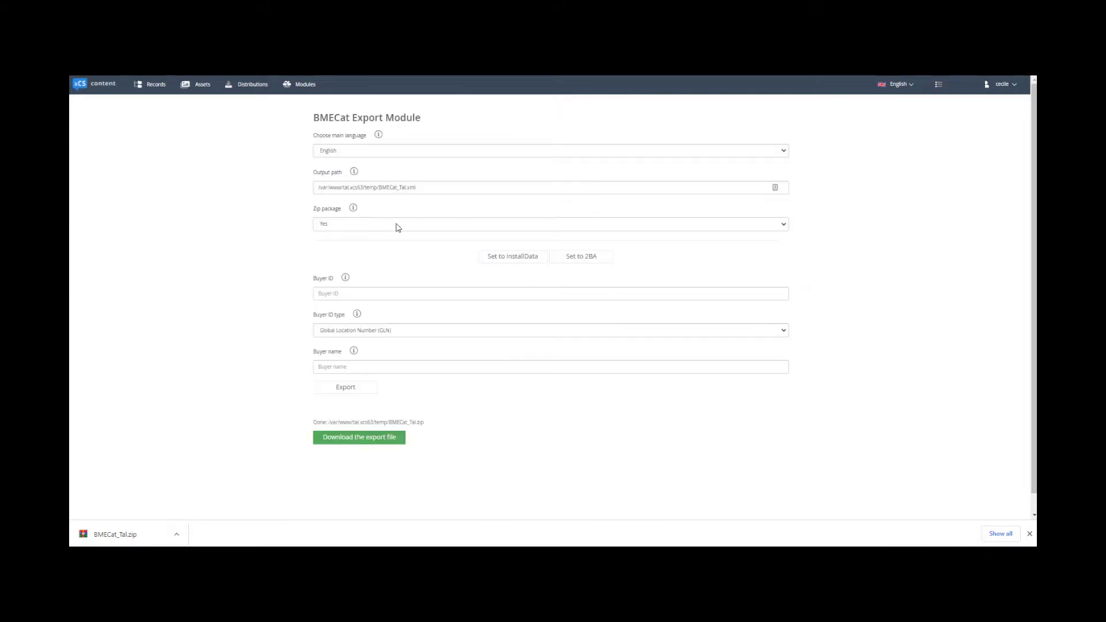
click(163, 86)
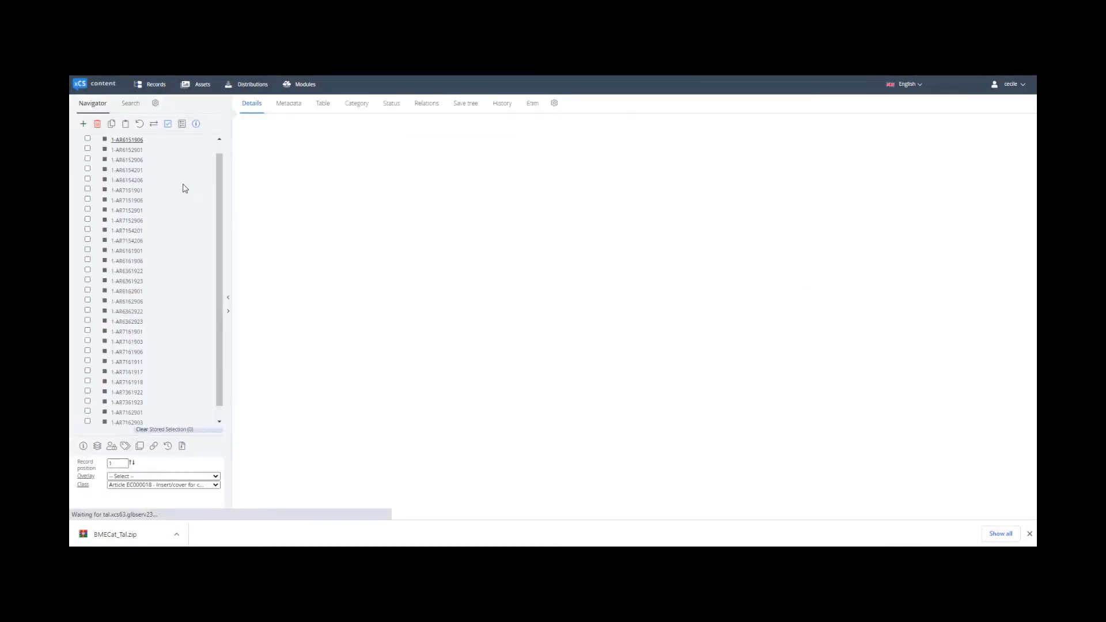